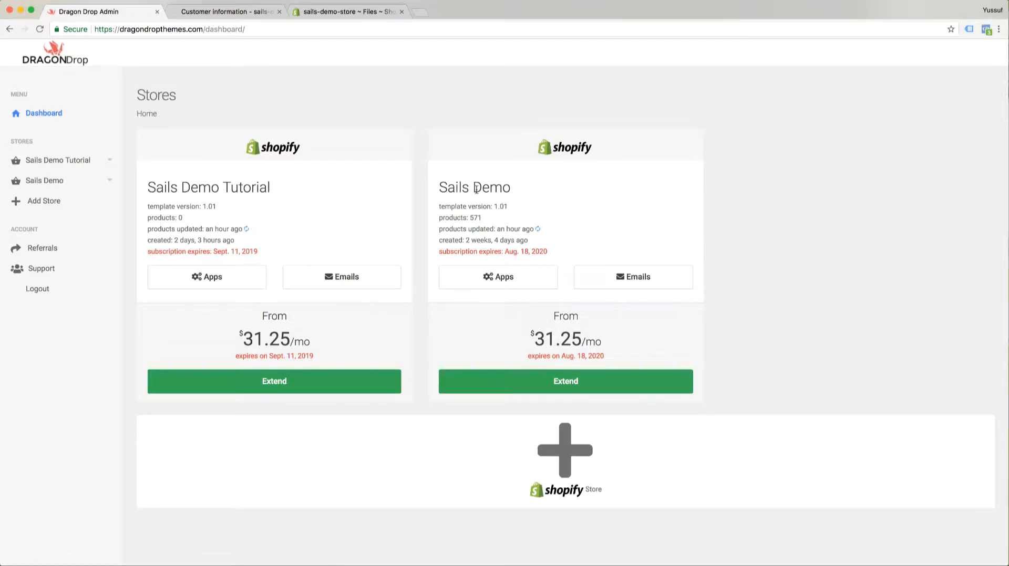
Open the Checkout and Cart Countdowns settings for the Sails Demo store and check the step navigation bar on the live checkout page.
{"action": "left_click", "coordinate": [480, 270]}
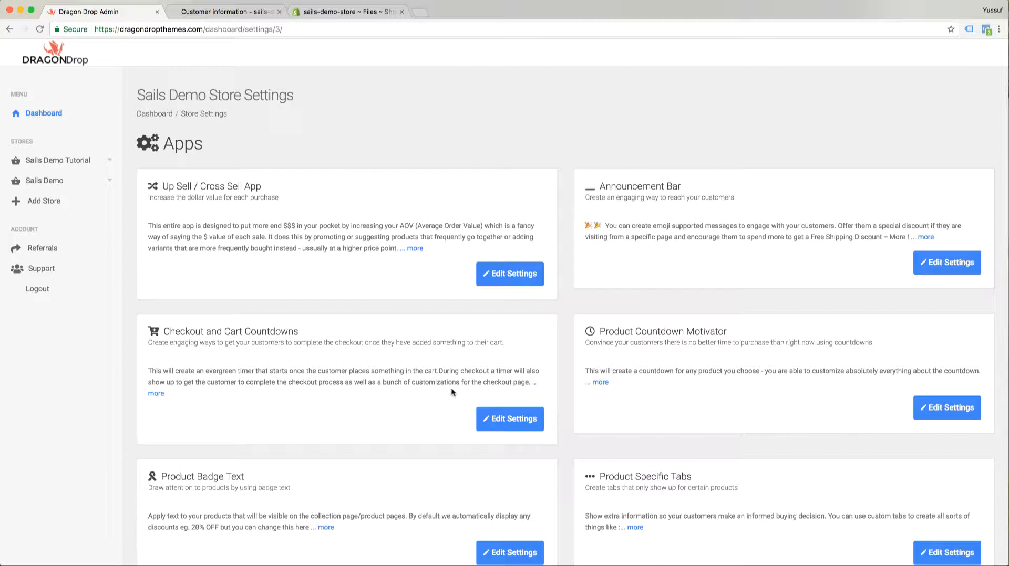
{"action": "left_click", "coordinate": [513, 419]}
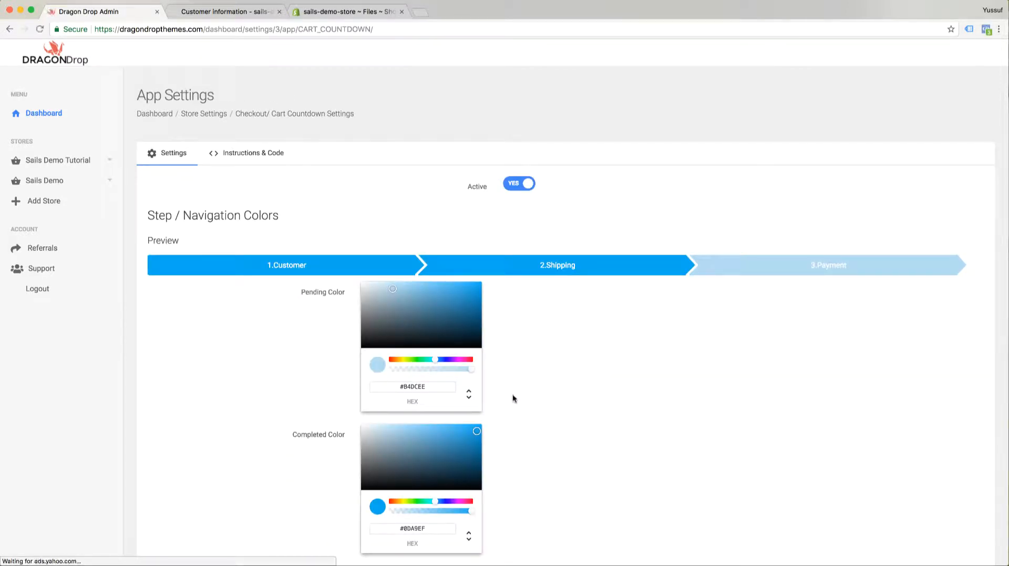
{"action": "scroll", "coordinate": [511, 387], "scroll_direction": "down", "scroll_amount": 2}
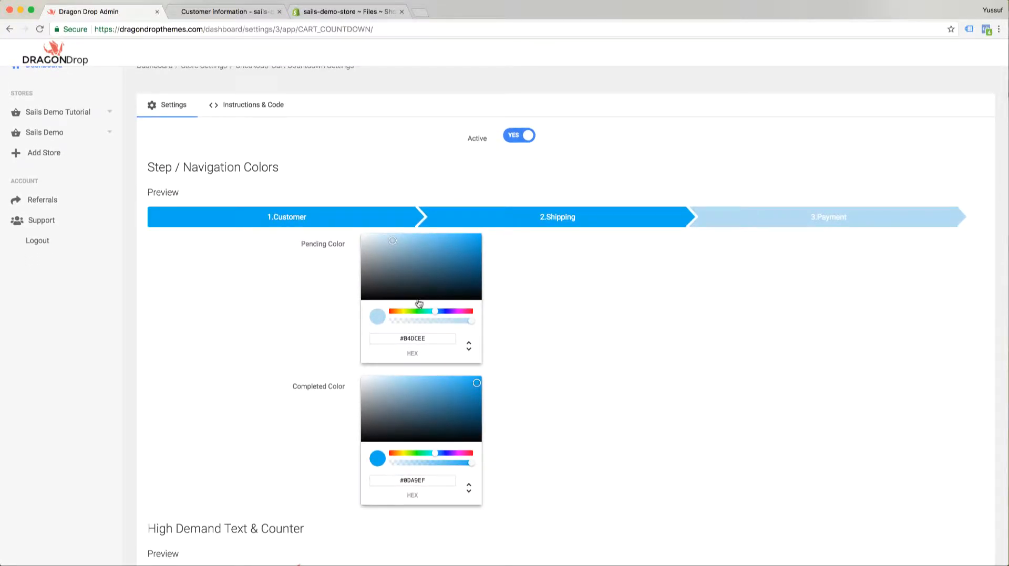
{"action": "left_click", "coordinate": [211, 11]}
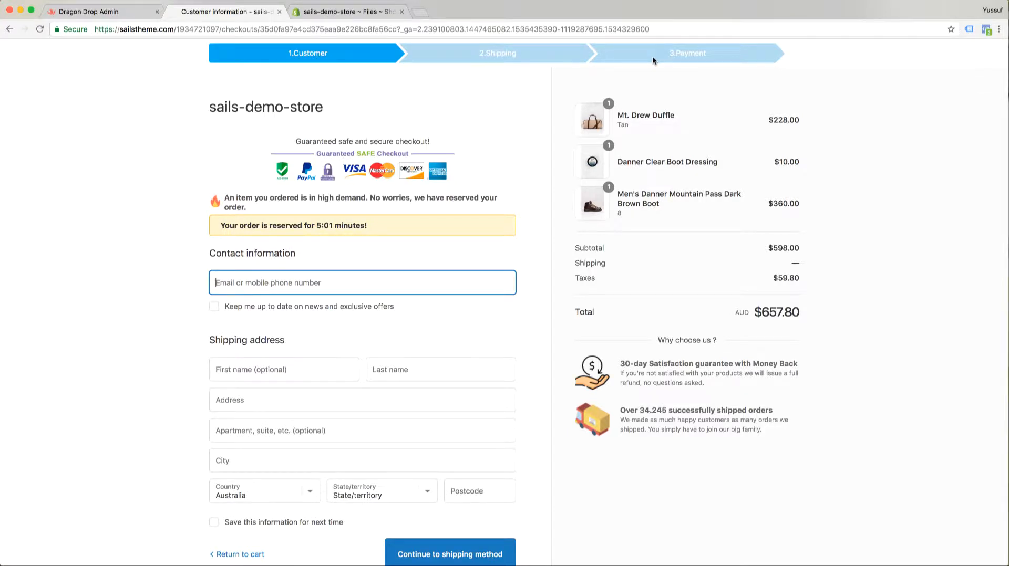
{"action": "left_click", "coordinate": [129, 12]}
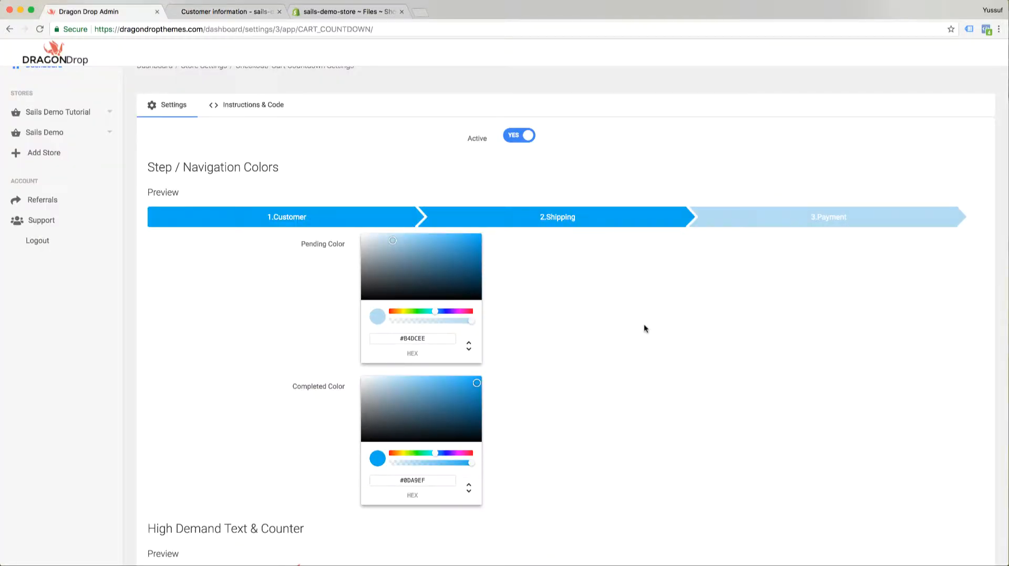
Set the step navigation's pending color to light pink #EEB4DC and its completed color to purple #9C43AC.
{"action": "scroll", "coordinate": [644, 329], "scroll_direction": "down", "scroll_amount": 2}
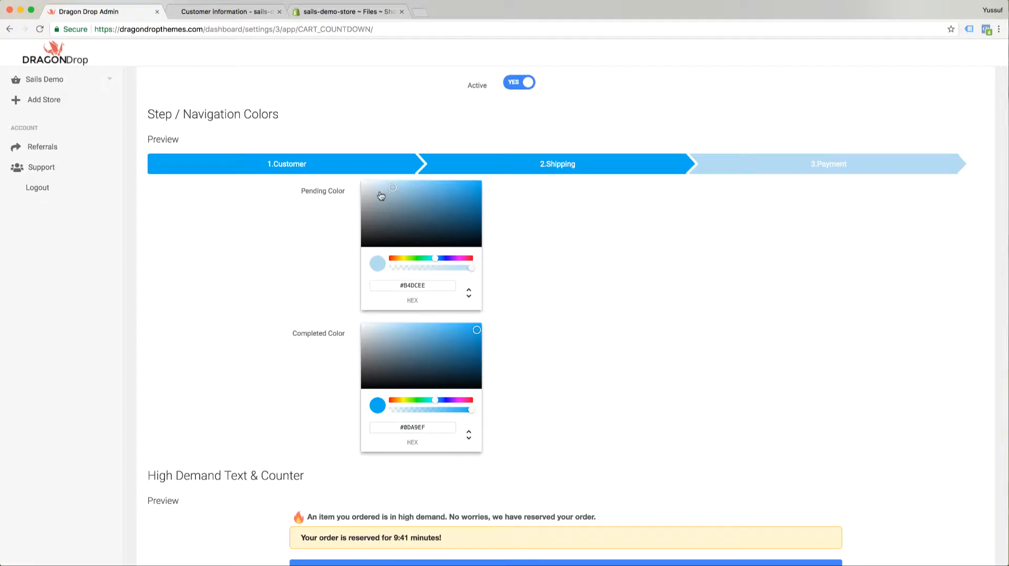
{"action": "left_click", "coordinate": [463, 259]}
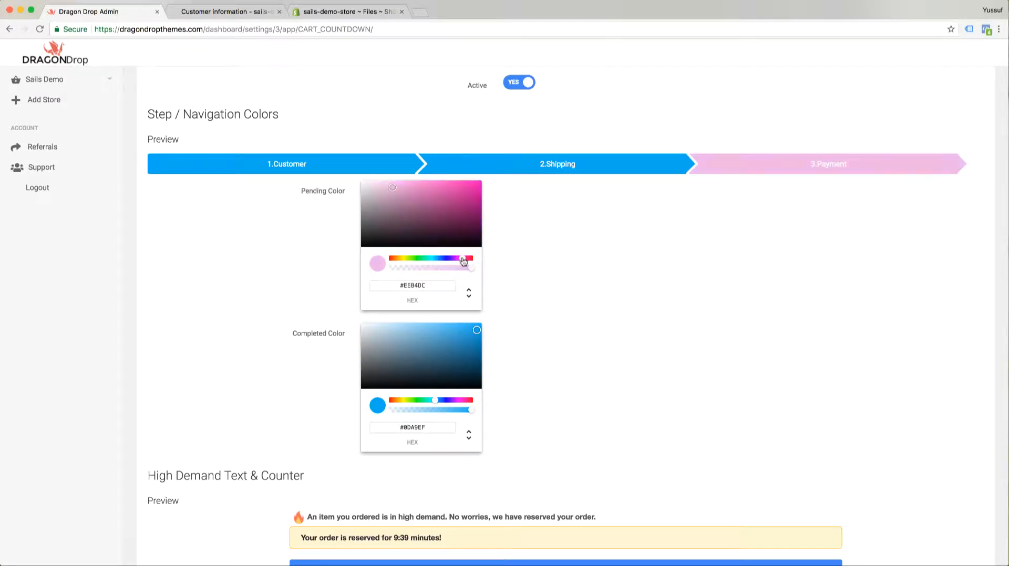
{"action": "left_click_drag", "start_coordinate": [436, 401], "coordinate": [456, 404]}
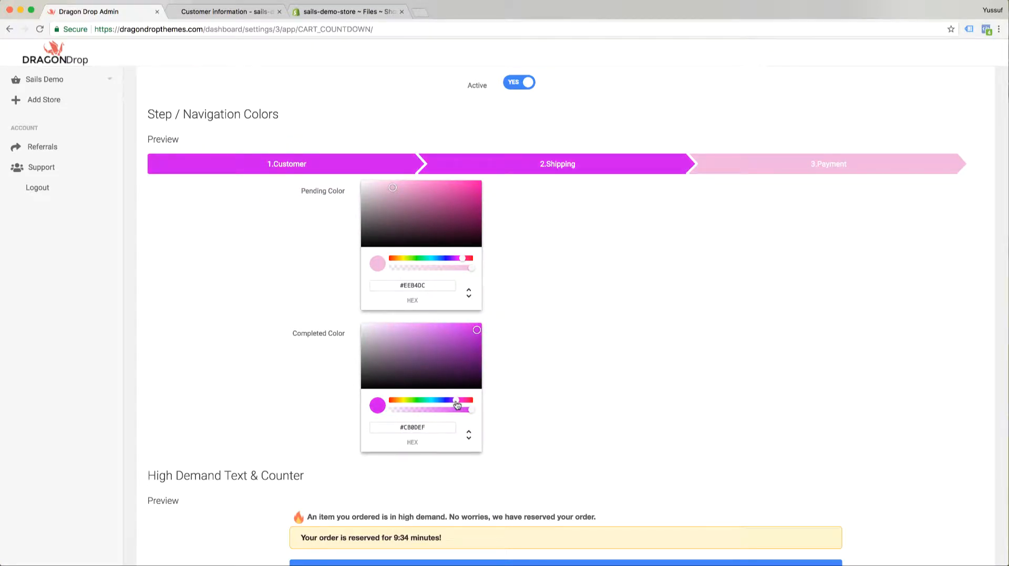
{"action": "left_click", "coordinate": [436, 347]}
Examine the High Demand Text & Counter settings and compare their preview with the reservation timer on the live checkout page.
{"action": "scroll", "coordinate": [587, 348], "scroll_direction": "down", "scroll_amount": 5}
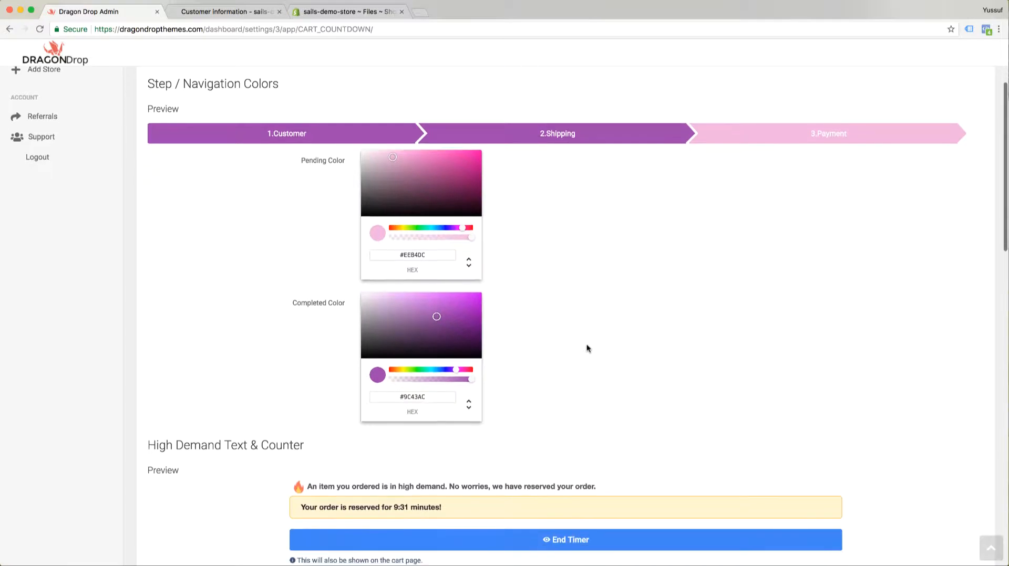
{"action": "scroll", "coordinate": [586, 349], "scroll_direction": "down", "scroll_amount": 1}
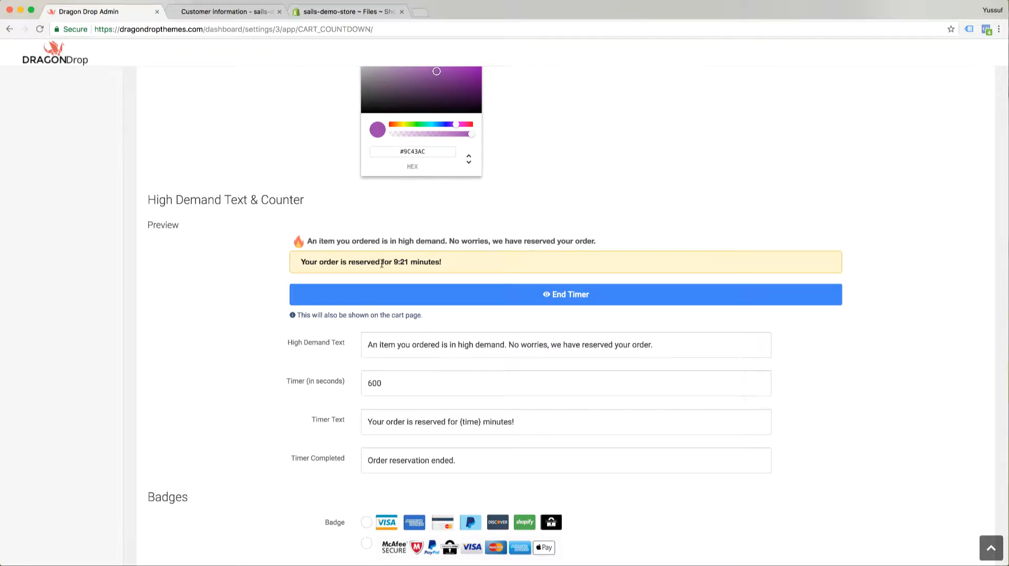
{"action": "left_click", "coordinate": [212, 11]}
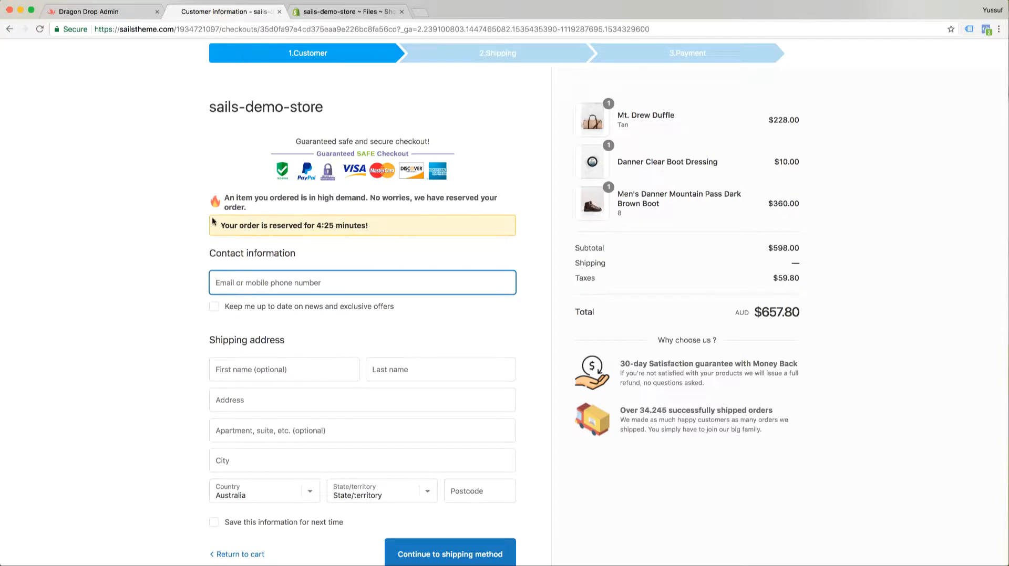
{"action": "scroll", "coordinate": [169, 205], "scroll_direction": "down", "scroll_amount": 2}
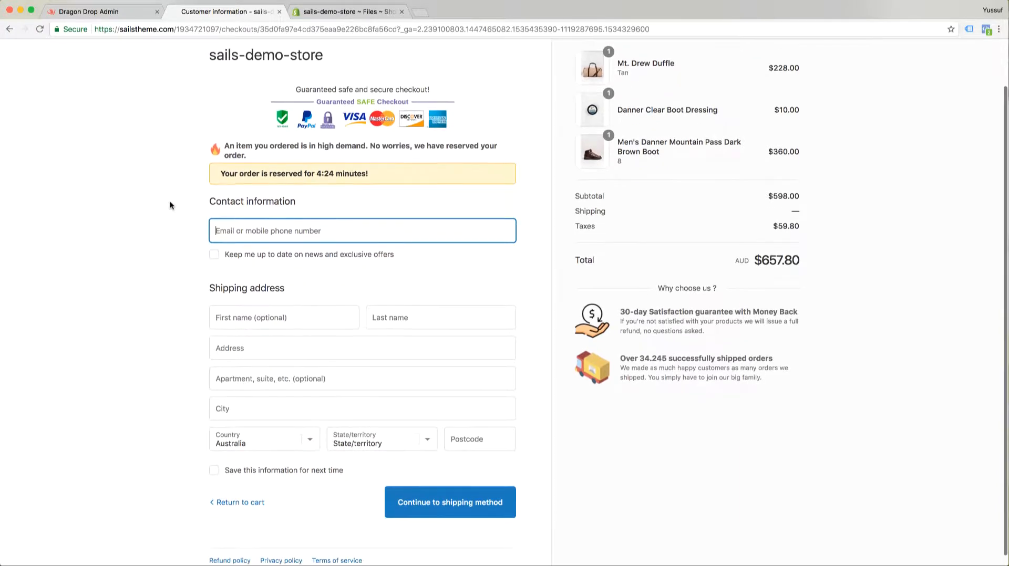
{"action": "left_click", "coordinate": [90, 12]}
{"action": "scroll", "coordinate": [239, 297], "scroll_direction": "down", "scroll_amount": 3}
{"action": "scroll", "coordinate": [239, 297], "scroll_direction": "down", "scroll_amount": 3}
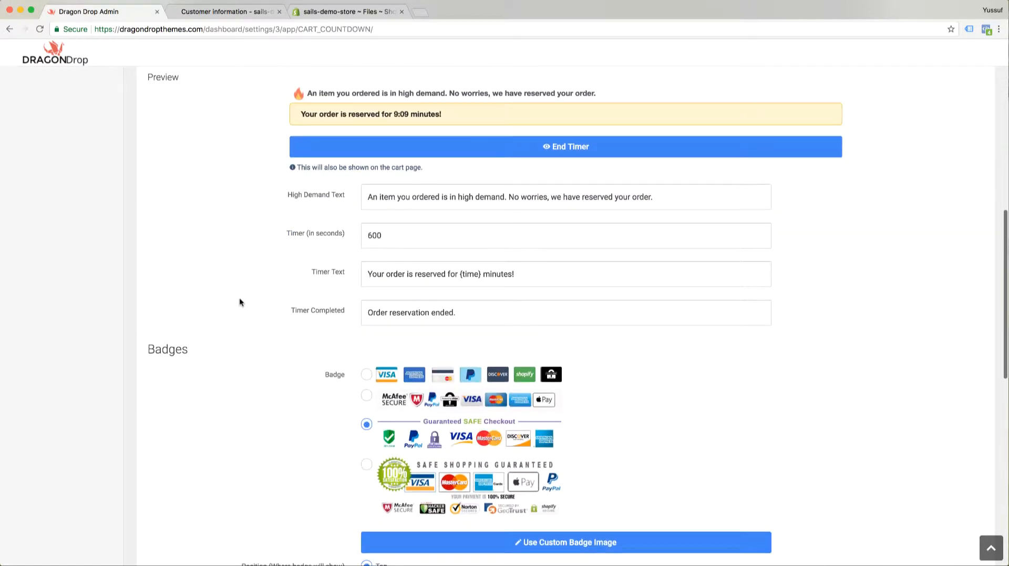
{"action": "scroll", "coordinate": [307, 259], "scroll_direction": "up", "scroll_amount": 2}
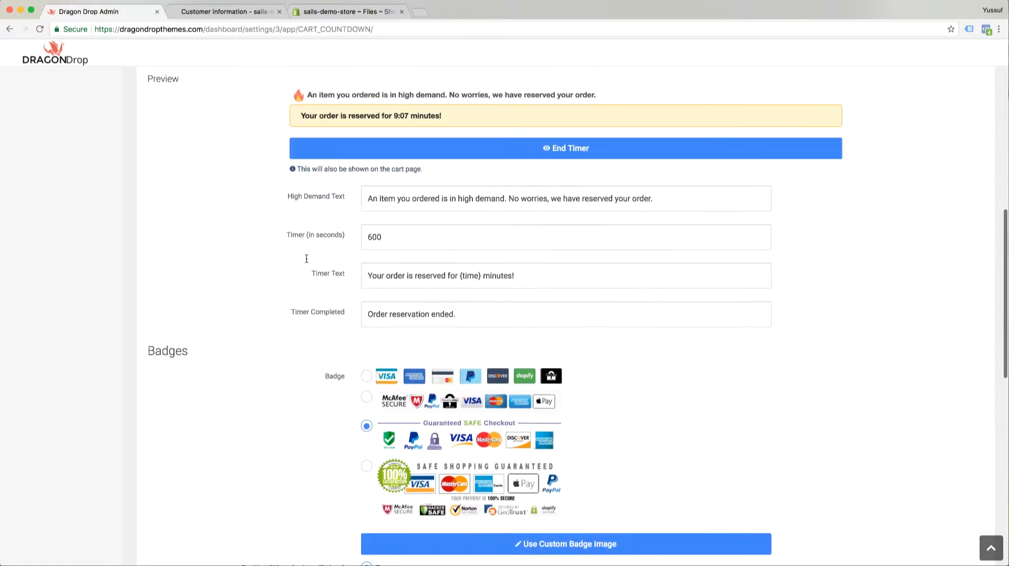
End the preview timer, set the Timer Completed text to "Oh no we have lost your reservation", and reset the timer.
{"action": "left_click", "coordinate": [478, 153]}
{"action": "left_click_drag", "start_coordinate": [303, 116], "coordinate": [402, 117]}
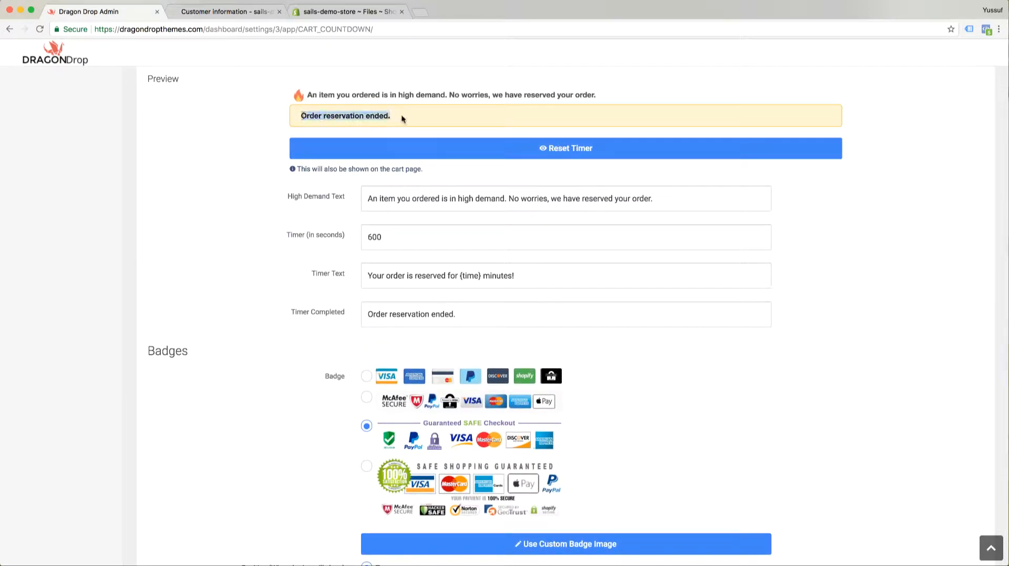
{"action": "left_click_drag", "start_coordinate": [459, 315], "coordinate": [367, 312]}
{"action": "type", "text": "Oh no"}
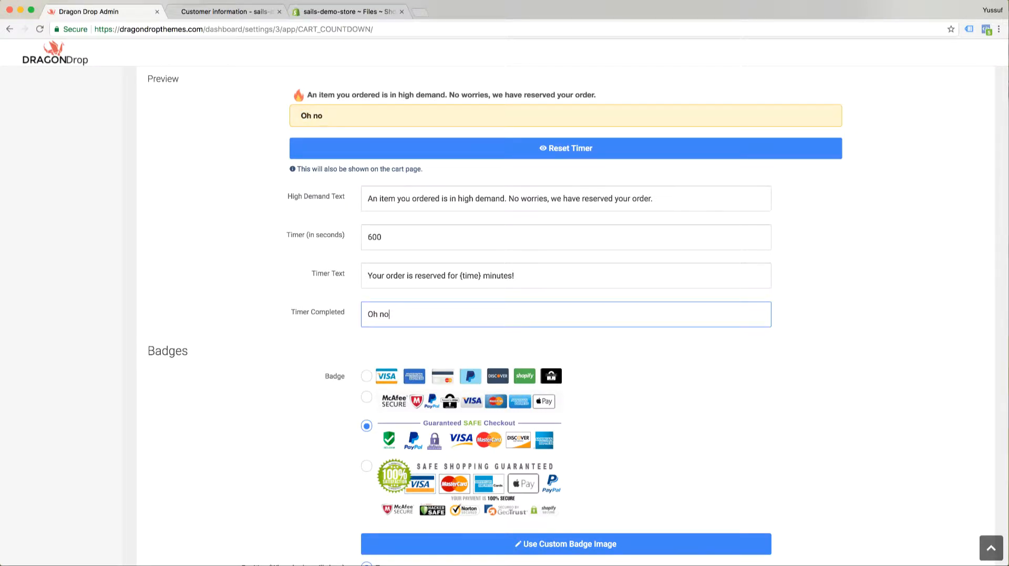
{"action": "type", "text": " we have lost your reservation"}
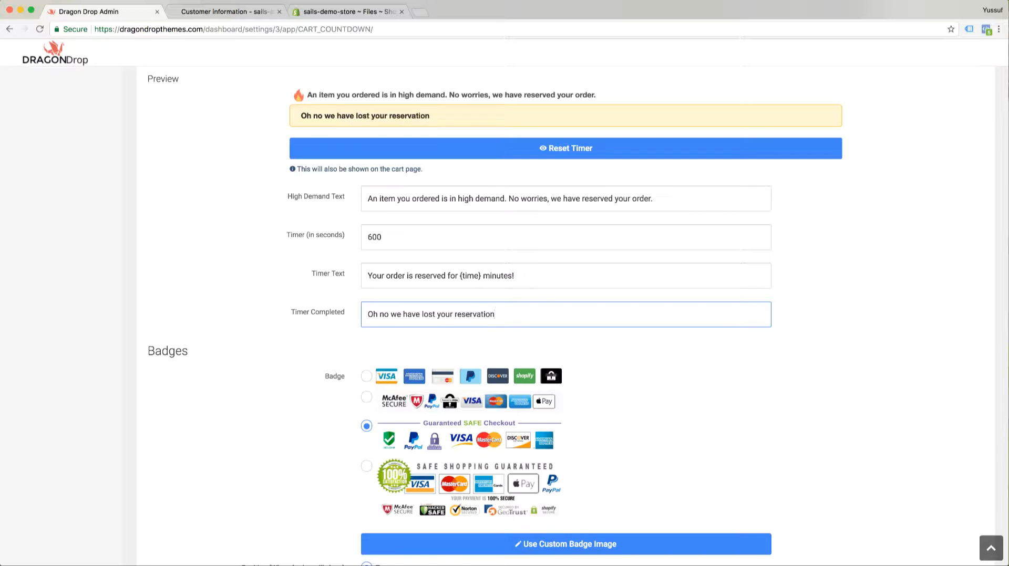
{"action": "left_click", "coordinate": [566, 151]}
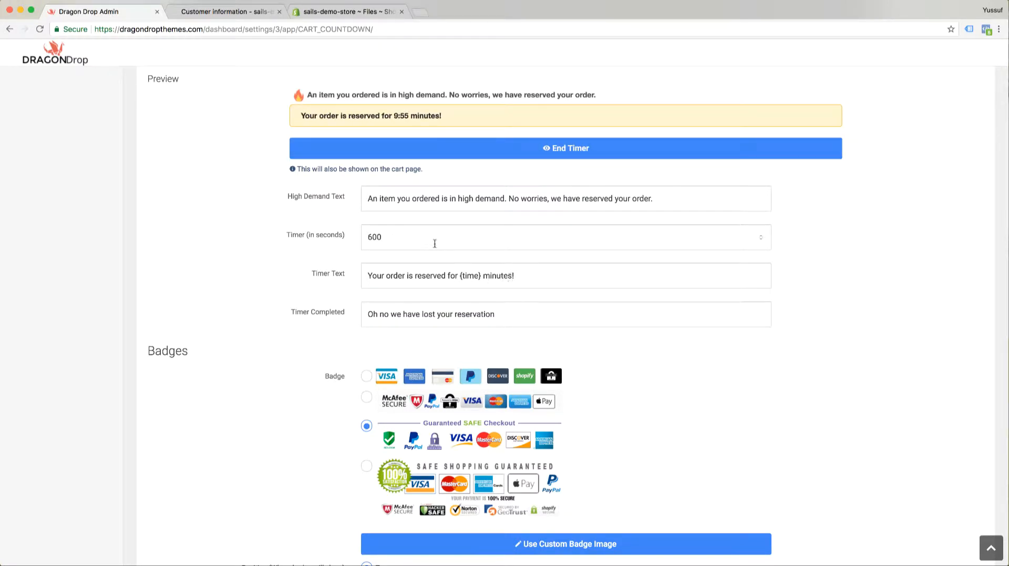
Set the reservation timer's duration to 6000 seconds.
{"action": "left_click_drag", "start_coordinate": [433, 241], "coordinate": [355, 236]}
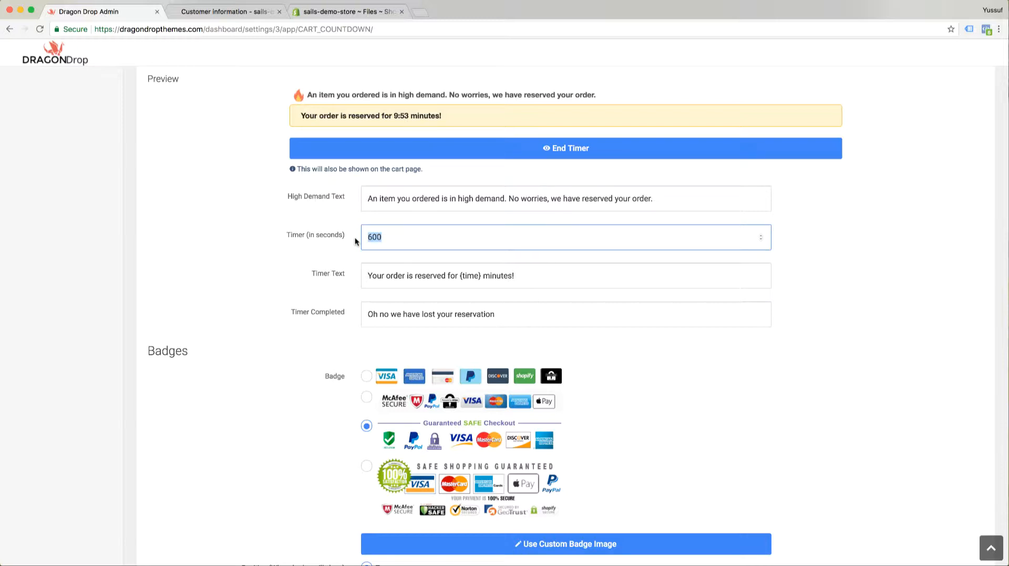
{"action": "type", "text": "6000"}
{"action": "key", "text": "Tab"}
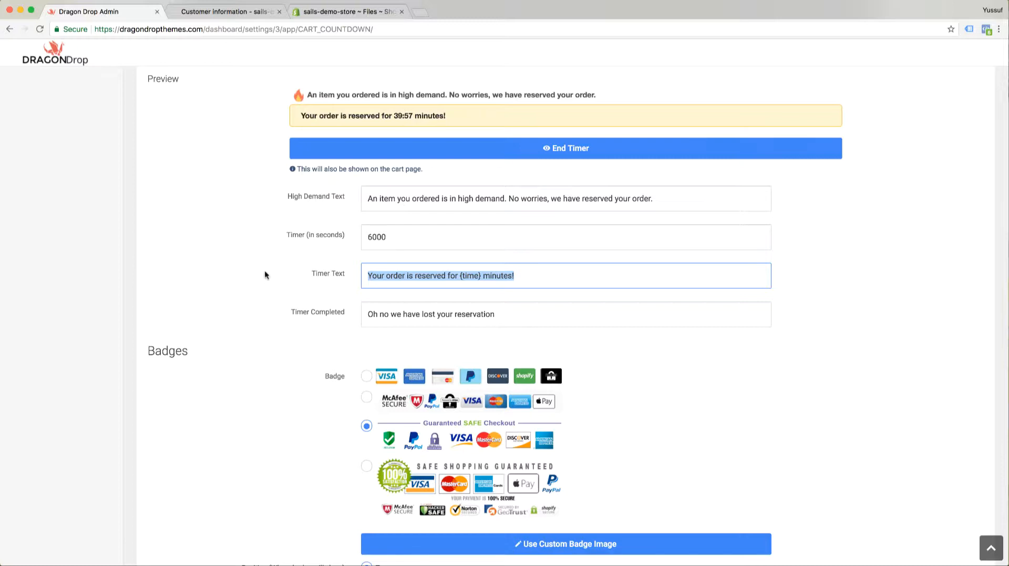
{"action": "left_click", "coordinate": [249, 266]}
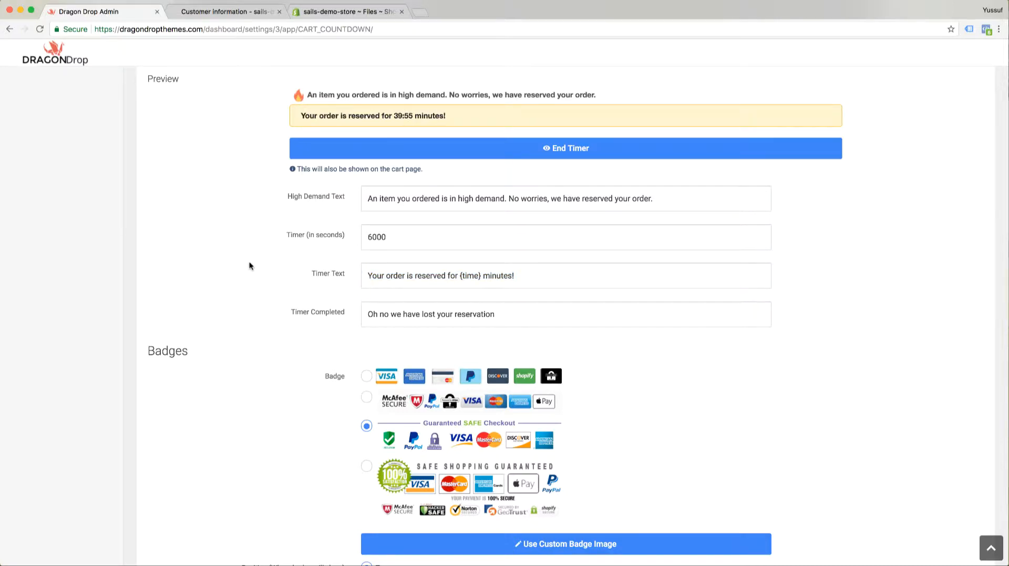
Choose the first payment badge row, beginning with Visa and American Express, and set the badge position to Bottom.
{"action": "scroll", "coordinate": [249, 266], "scroll_direction": "down", "scroll_amount": 5}
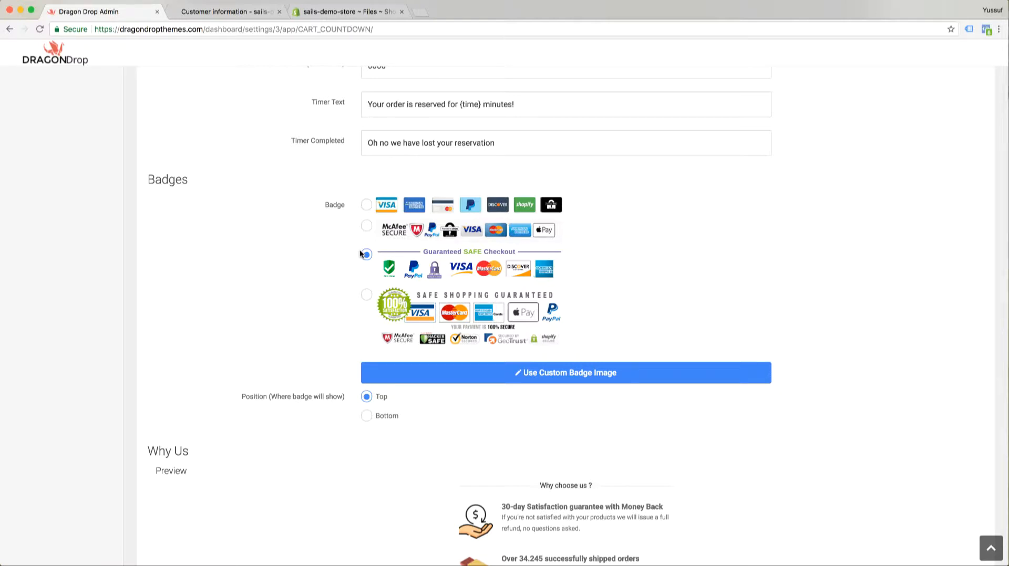
{"action": "scroll", "coordinate": [393, 264], "scroll_direction": "down", "scroll_amount": 3}
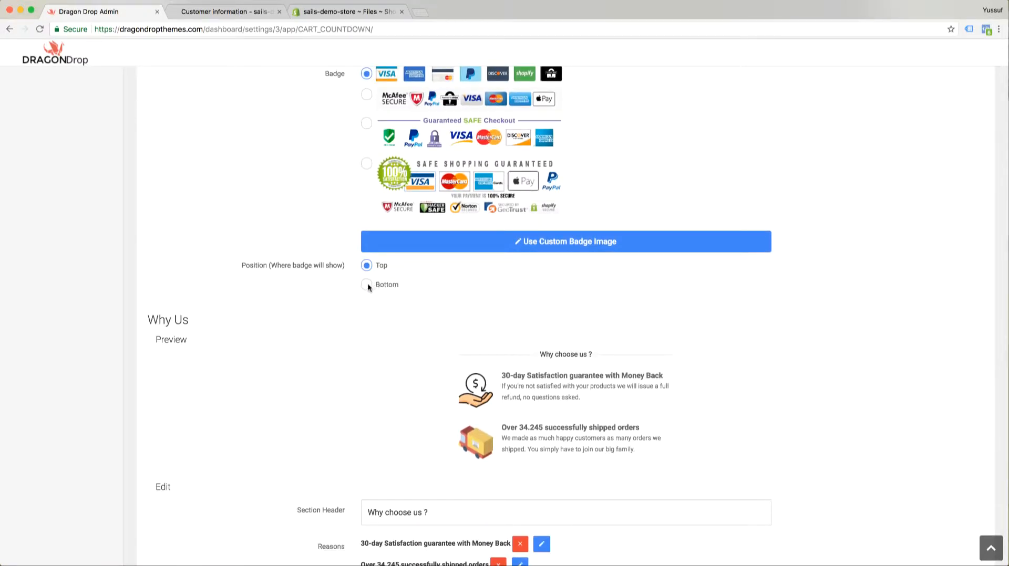
{"action": "left_click", "coordinate": [367, 285]}
{"action": "left_click", "coordinate": [367, 266]}
{"action": "left_click", "coordinate": [367, 286]}
Change the Why Us section header to "Why Us ?".
{"action": "scroll", "coordinate": [195, 270], "scroll_direction": "down", "scroll_amount": 3}
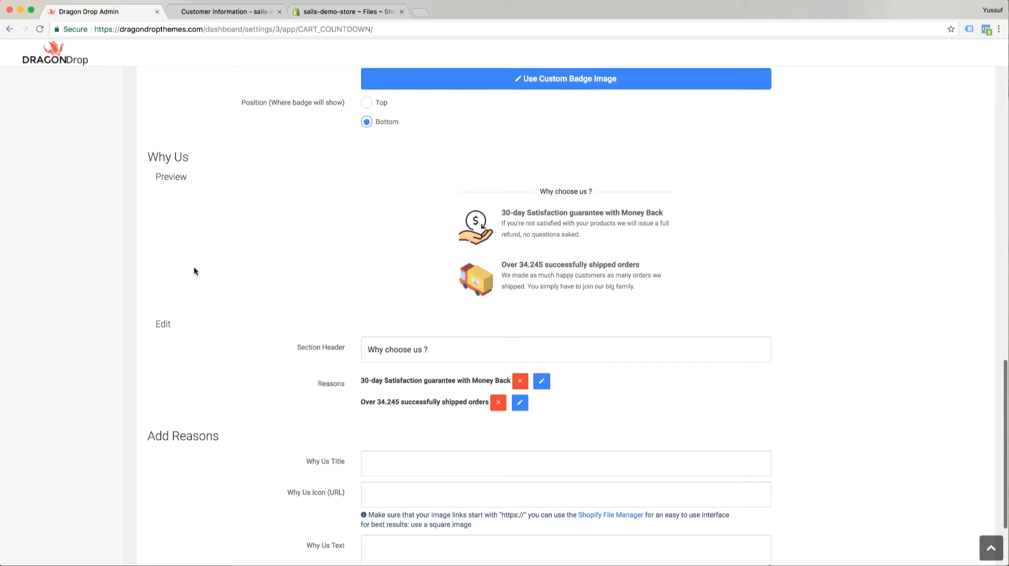
{"action": "scroll", "coordinate": [194, 270], "scroll_direction": "down", "scroll_amount": 1}
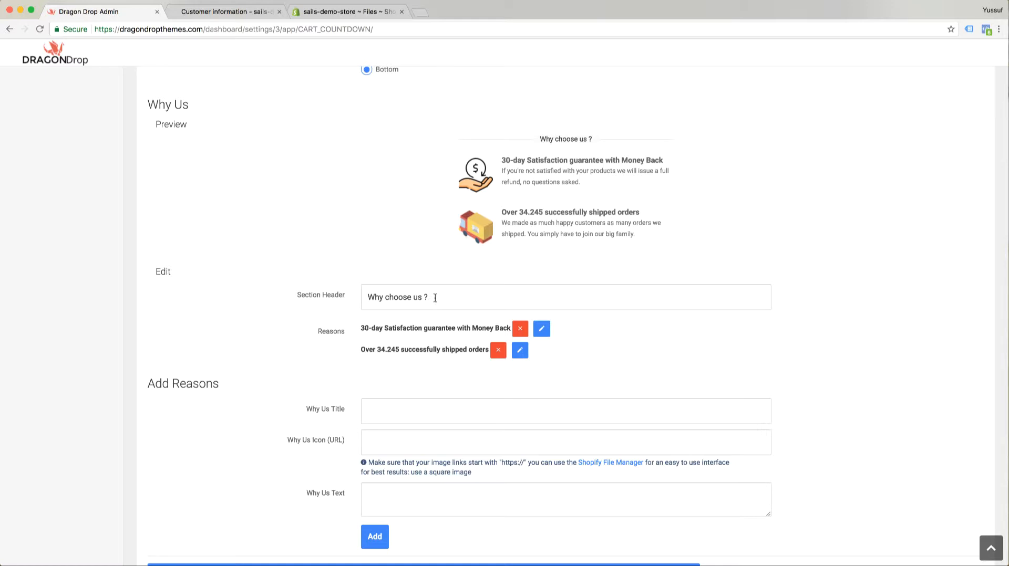
{"action": "left_click_drag", "start_coordinate": [435, 297], "coordinate": [386, 297]}
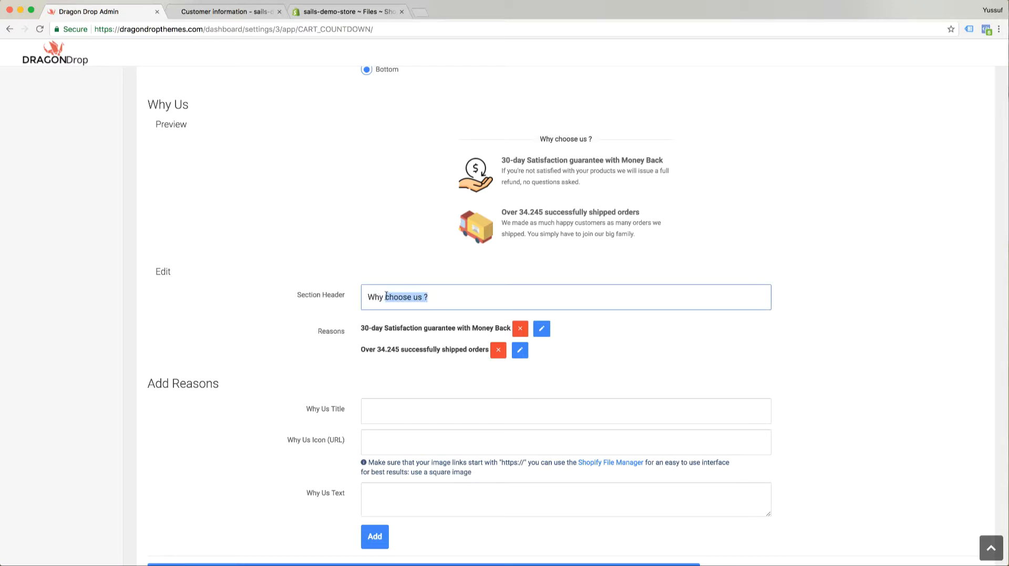
{"action": "type", "text": "Us ?"}
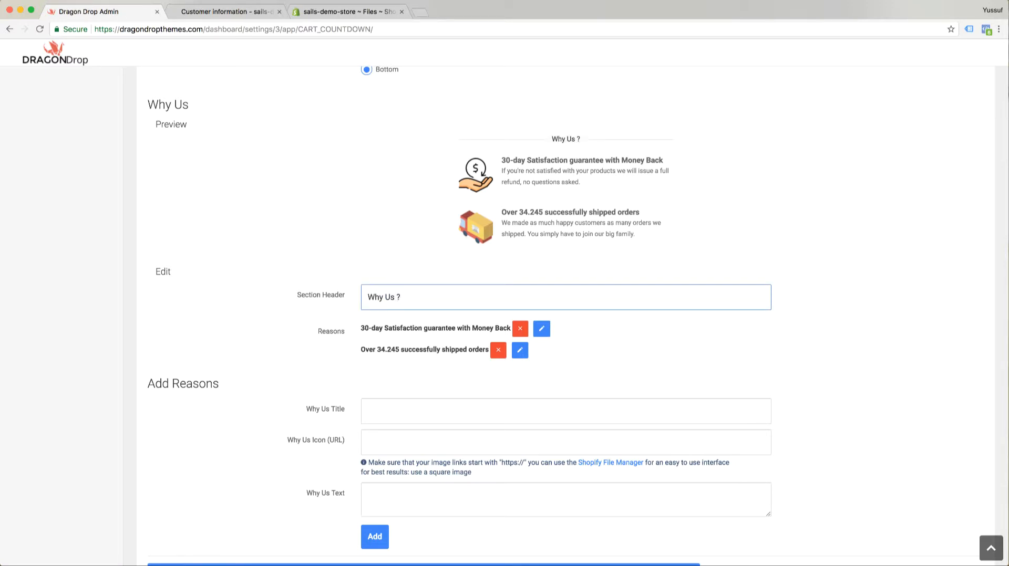
Fill in a new reason with the title "Aparel" and the Shopify-hosted Apparel-Grid.png URL as its icon.
{"action": "left_click", "coordinate": [373, 409]}
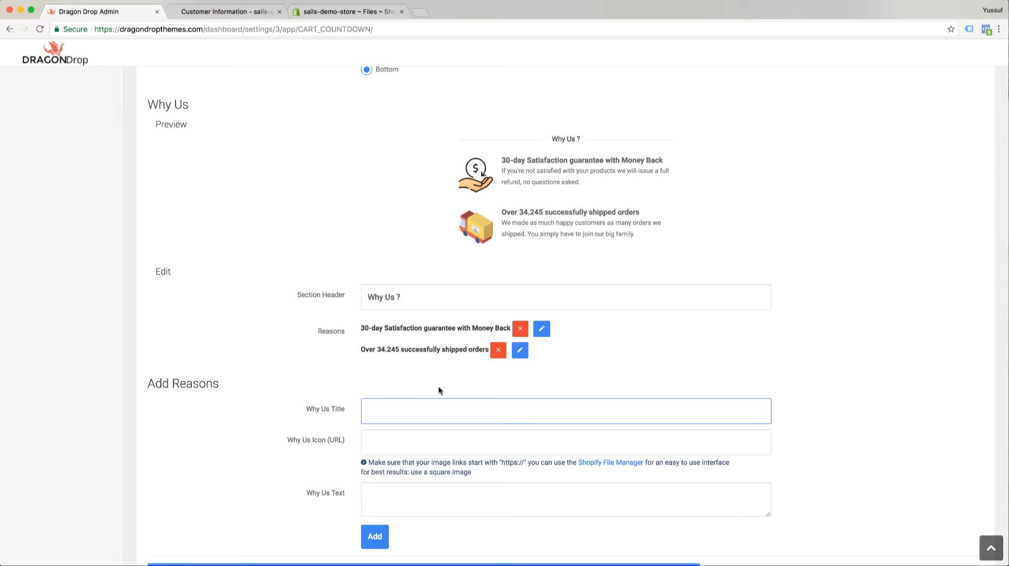
{"action": "type", "text": "Aparel"}
{"action": "key", "text": "Tab"}
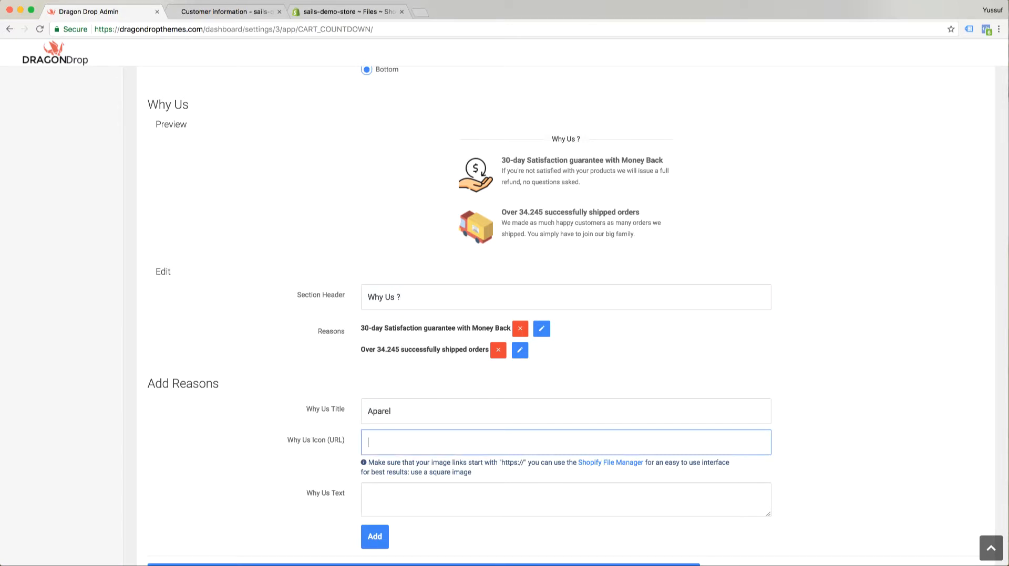
{"action": "key", "text": "super+v"}
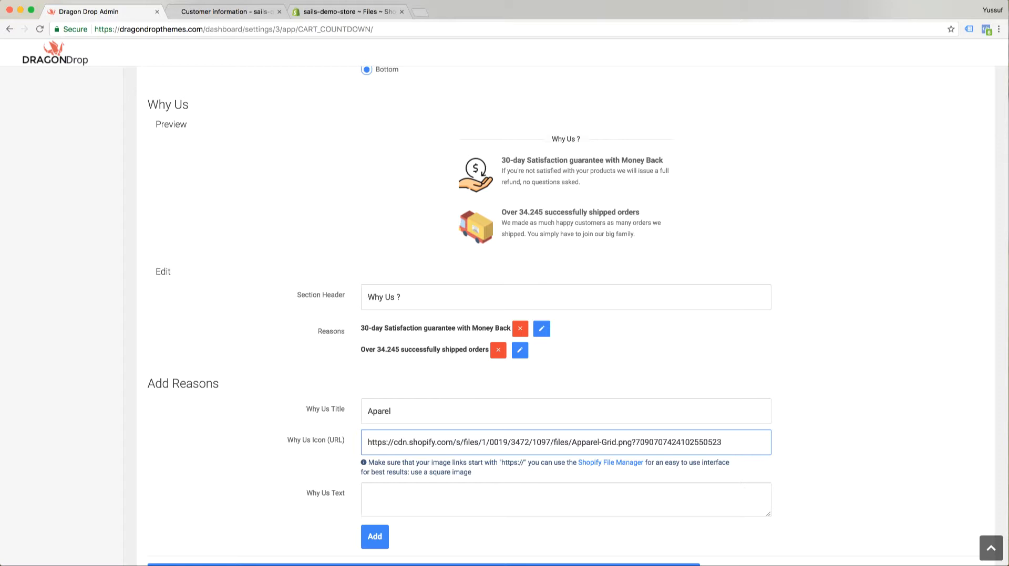
{"action": "left_click", "coordinate": [374, 443]}
Switch to the Shopify admin, open the Files page from the store settings, and select the URL of Apparel-Grid.png.
{"action": "left_click", "coordinate": [309, 12]}
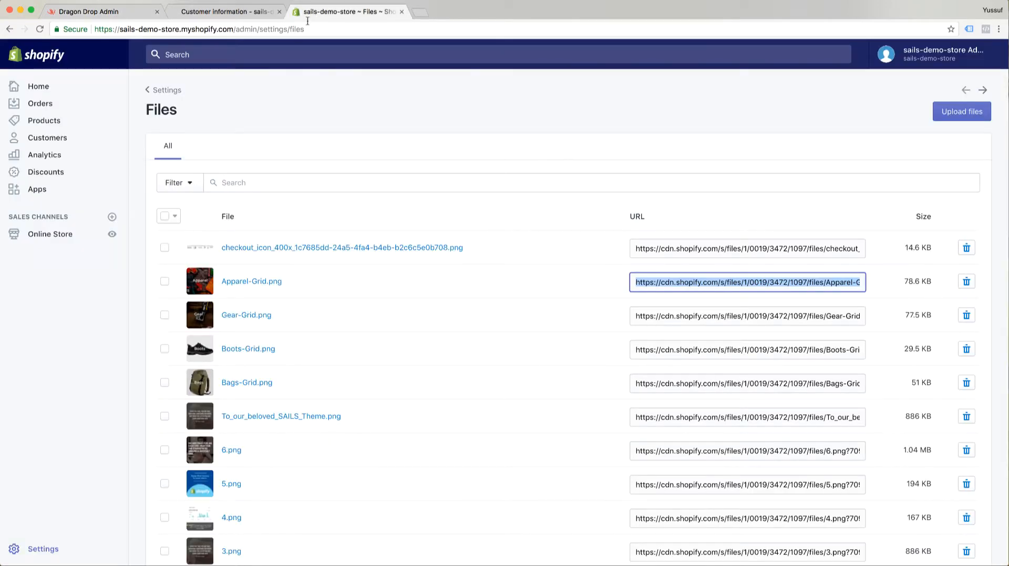
{"action": "left_click", "coordinate": [61, 235]}
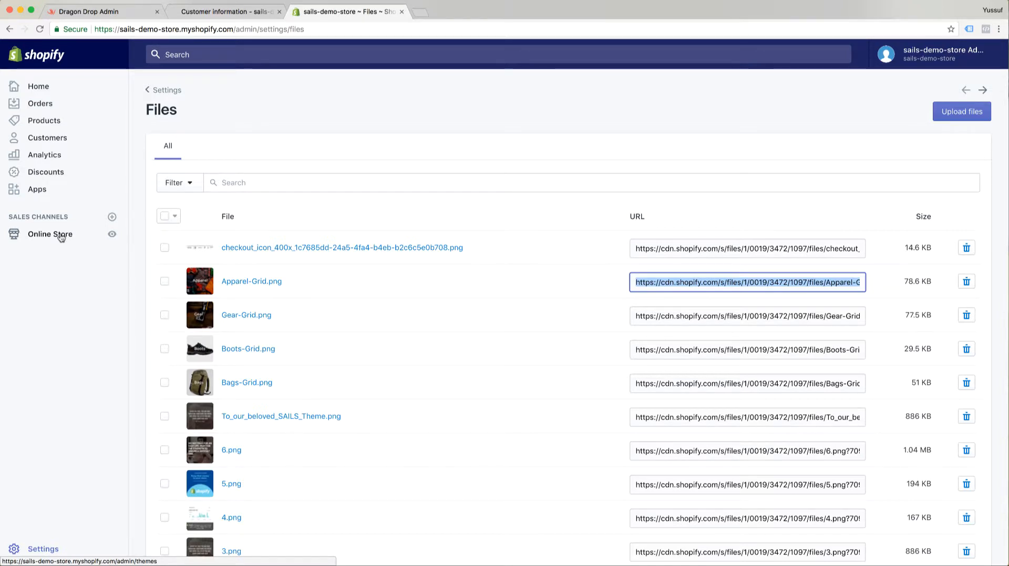
{"action": "left_click", "coordinate": [68, 557]}
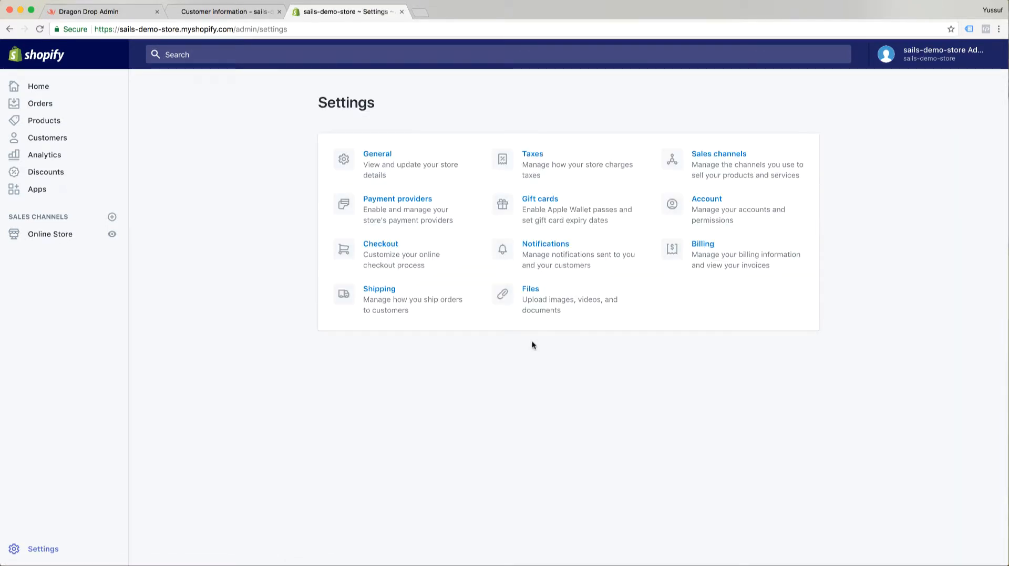
{"action": "left_click", "coordinate": [532, 293]}
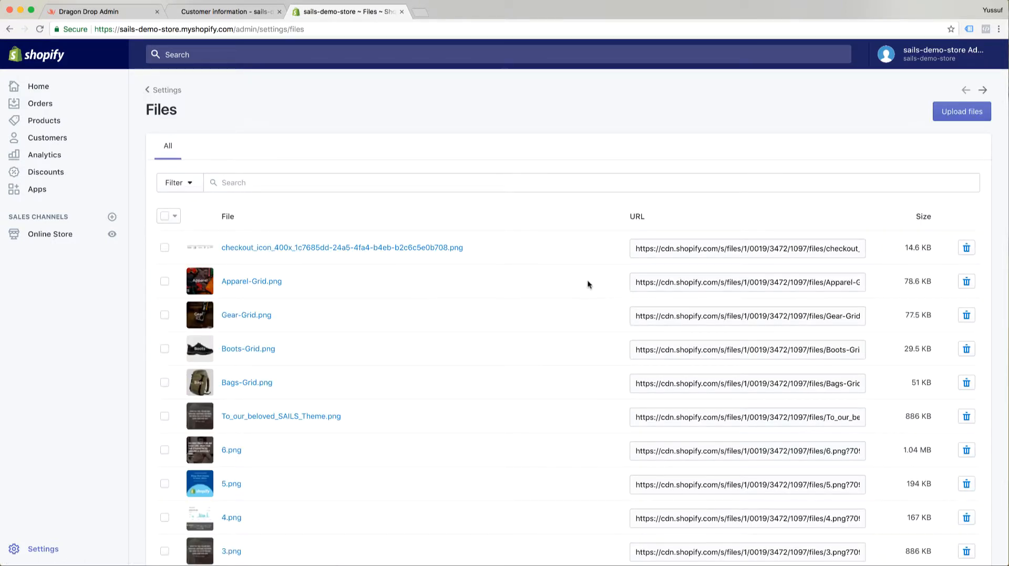
{"action": "left_click", "coordinate": [848, 280]}
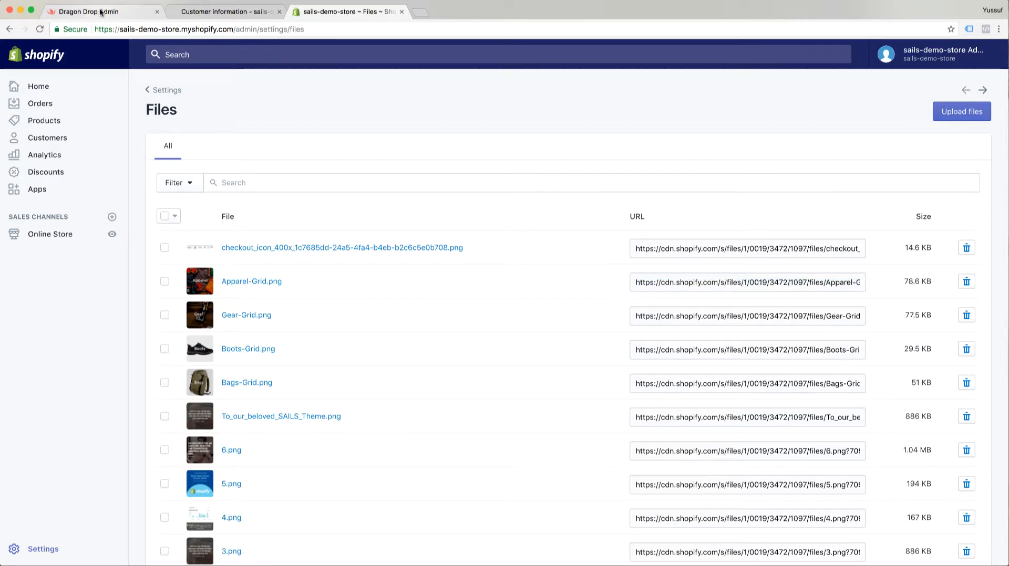
Return to the Dragon Drop admin, set the Aparel reason's text to "Because we like apparel", and add the reason.
{"action": "left_click", "coordinate": [103, 11]}
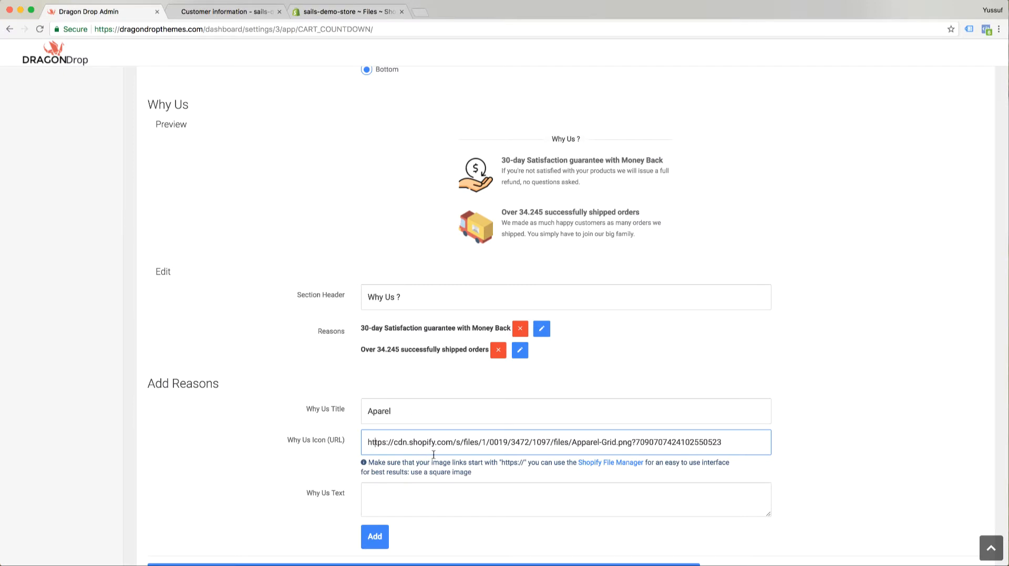
{"action": "left_click", "coordinate": [413, 497]}
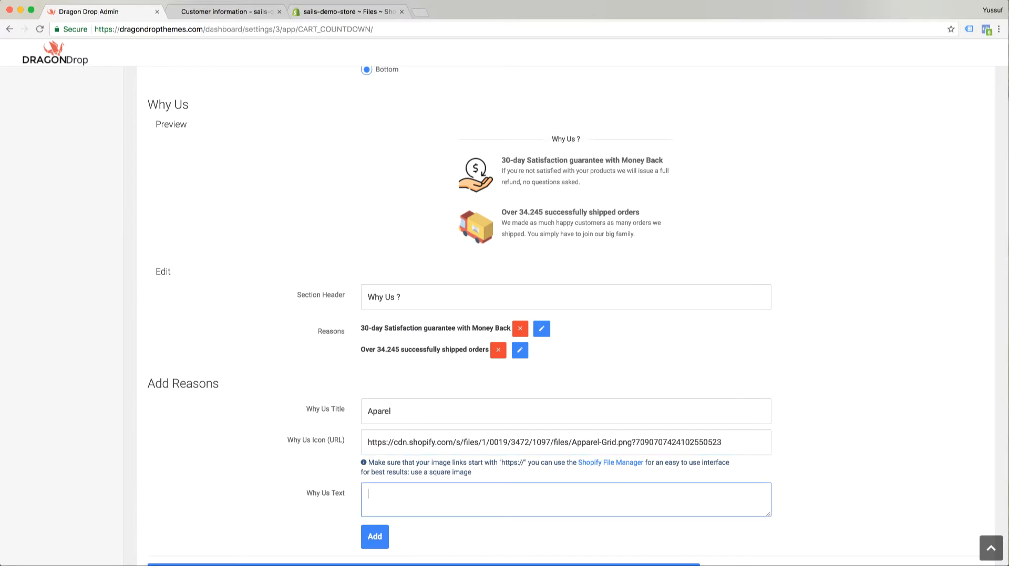
{"action": "type", "text": "Because we like apparel"}
{"action": "left_click", "coordinate": [383, 538]}
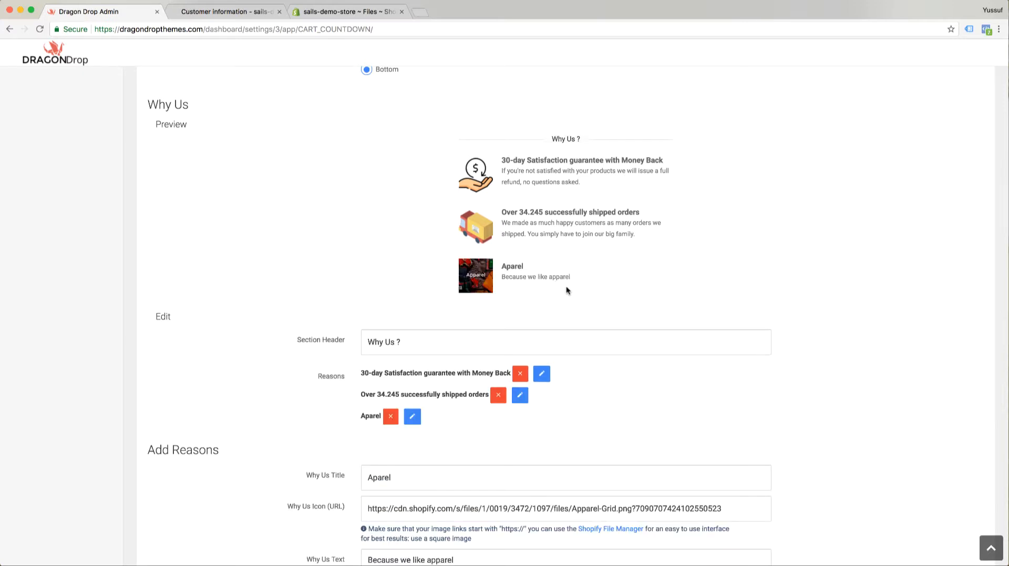
Update the countdown app's settings and copy the complete generated code from its instructions.
{"action": "scroll", "coordinate": [380, 374], "scroll_direction": "down", "scroll_amount": 3}
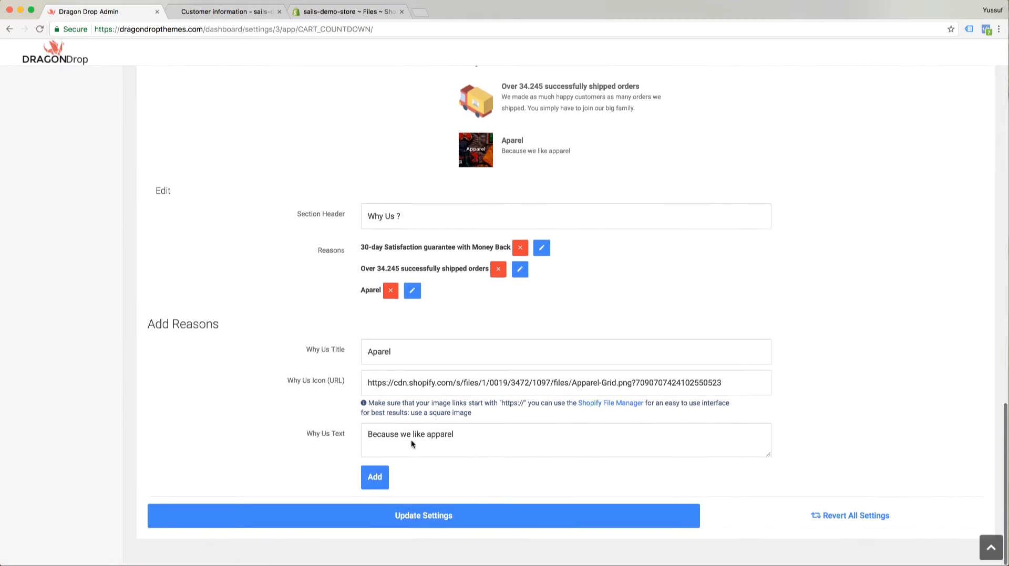
{"action": "left_click", "coordinate": [421, 510]}
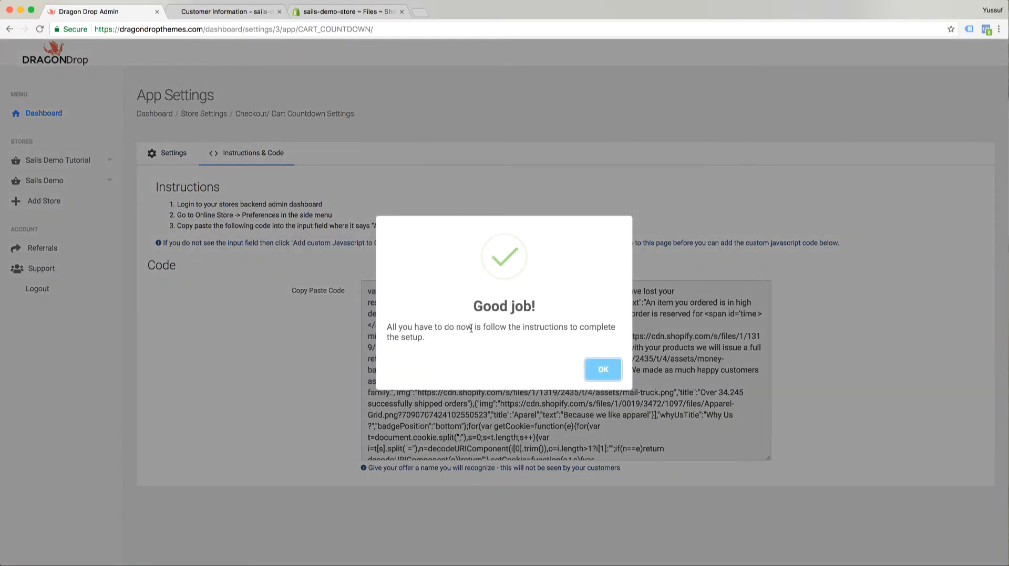
{"action": "left_click", "coordinate": [605, 371]}
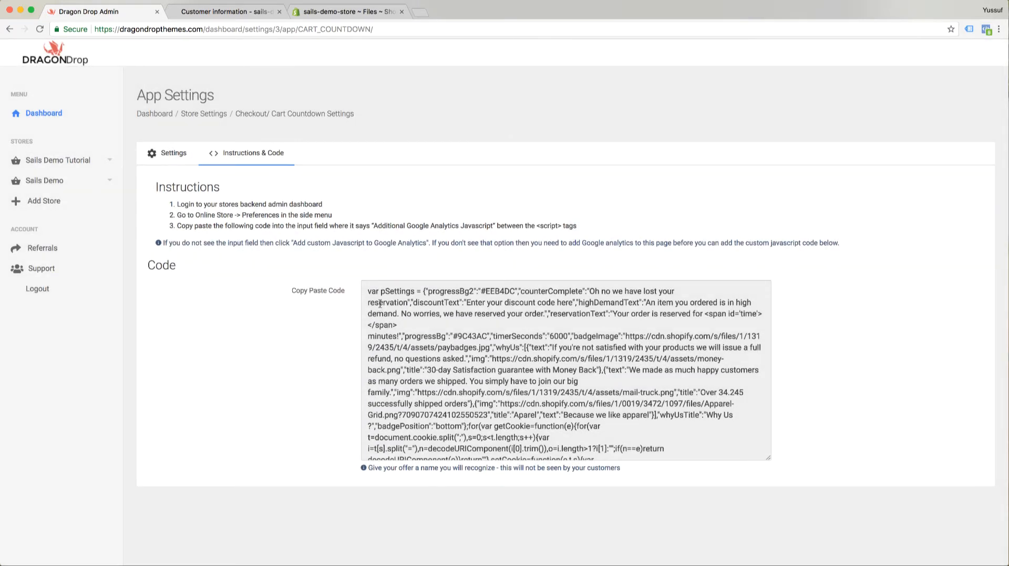
{"action": "left_click", "coordinate": [368, 293]}
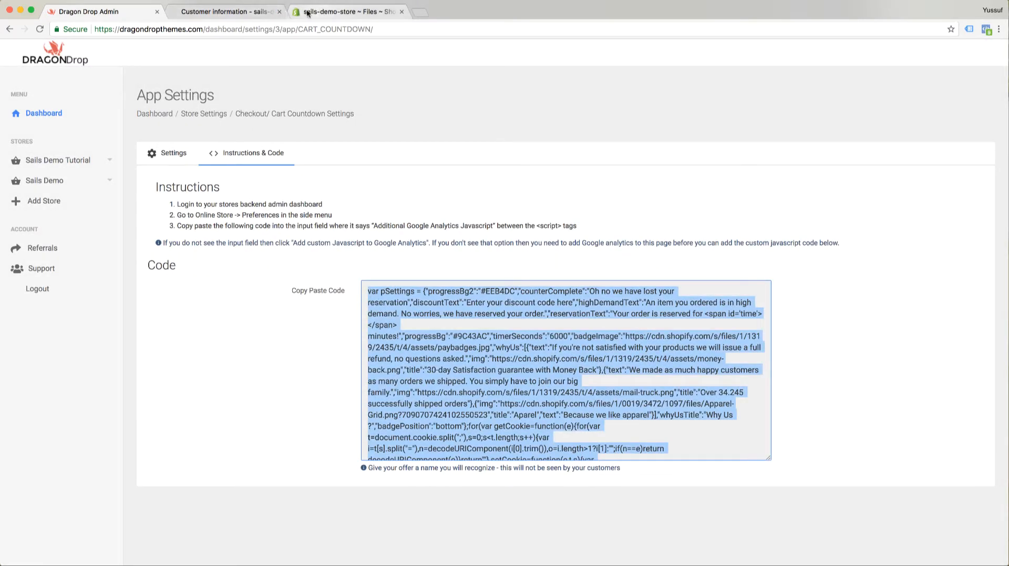
Switch to the Shopify admin and open the Online Store preferences.
{"action": "left_click", "coordinate": [271, 14]}
{"action": "left_click", "coordinate": [317, 11]}
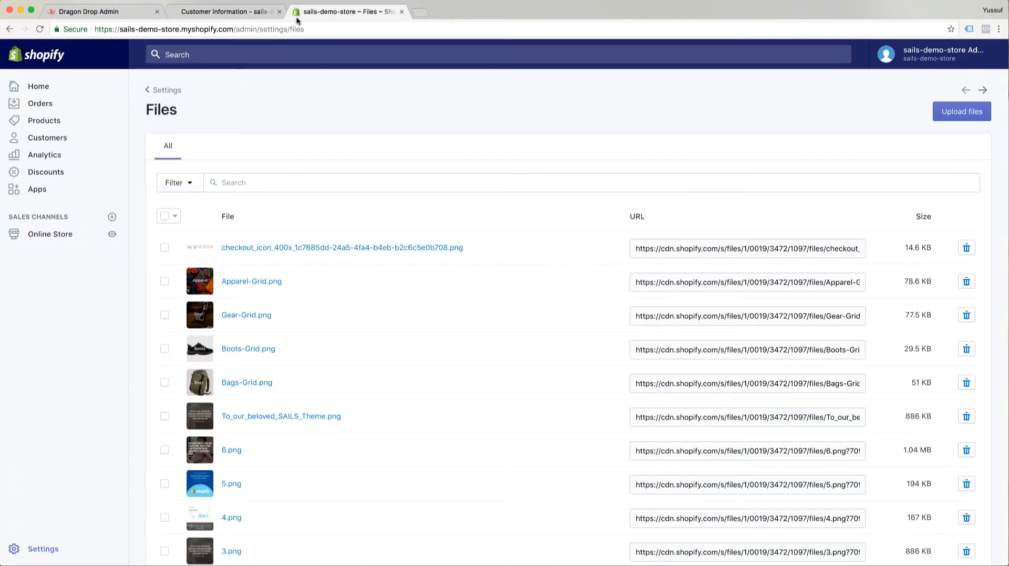
{"action": "left_click", "coordinate": [72, 240]}
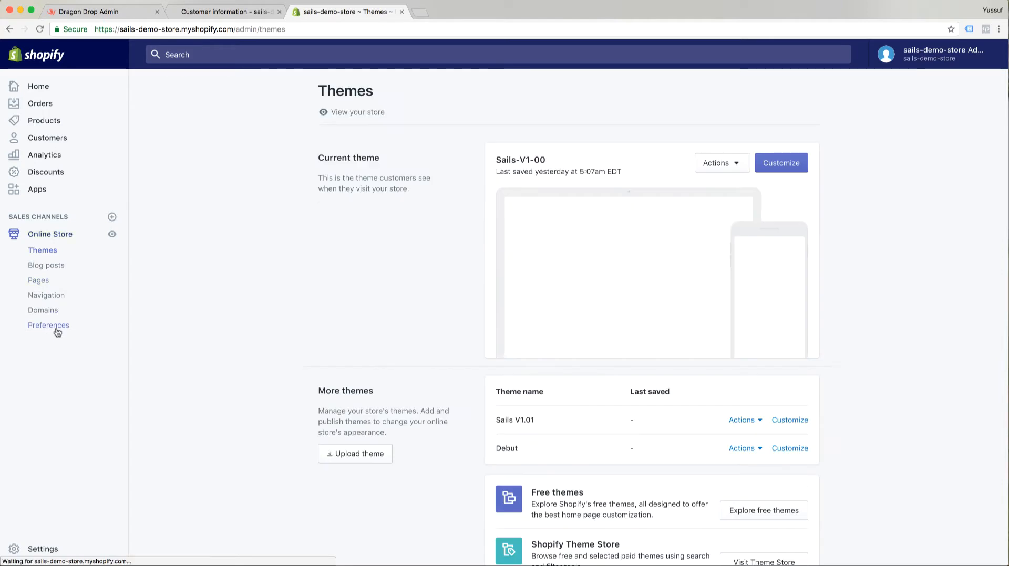
{"action": "left_click", "coordinate": [57, 329]}
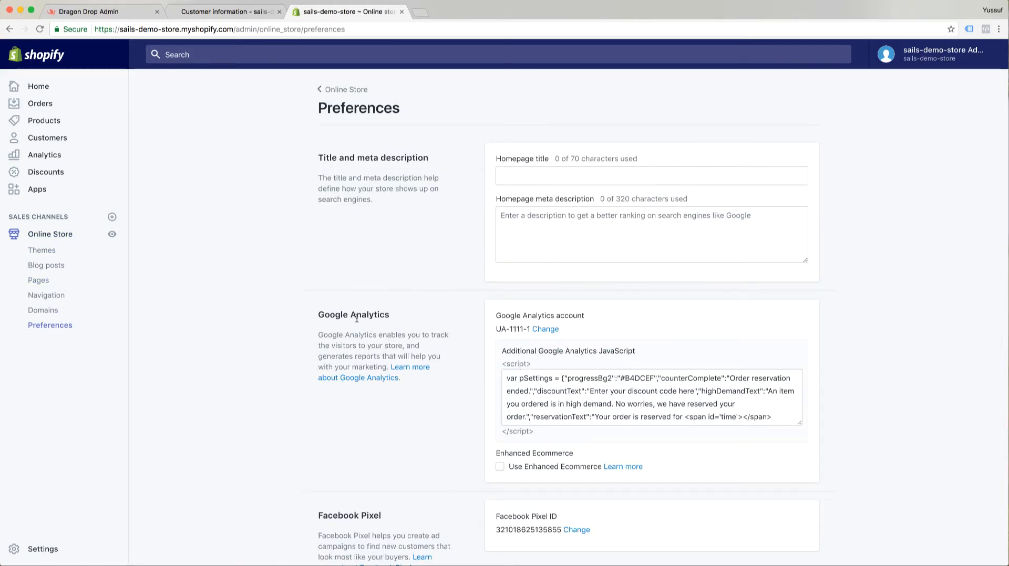
Re-enter the Google Analytics account ID and try to save the preferences.
{"action": "scroll", "coordinate": [357, 319], "scroll_direction": "down", "scroll_amount": 3}
{"action": "left_click", "coordinate": [532, 310]}
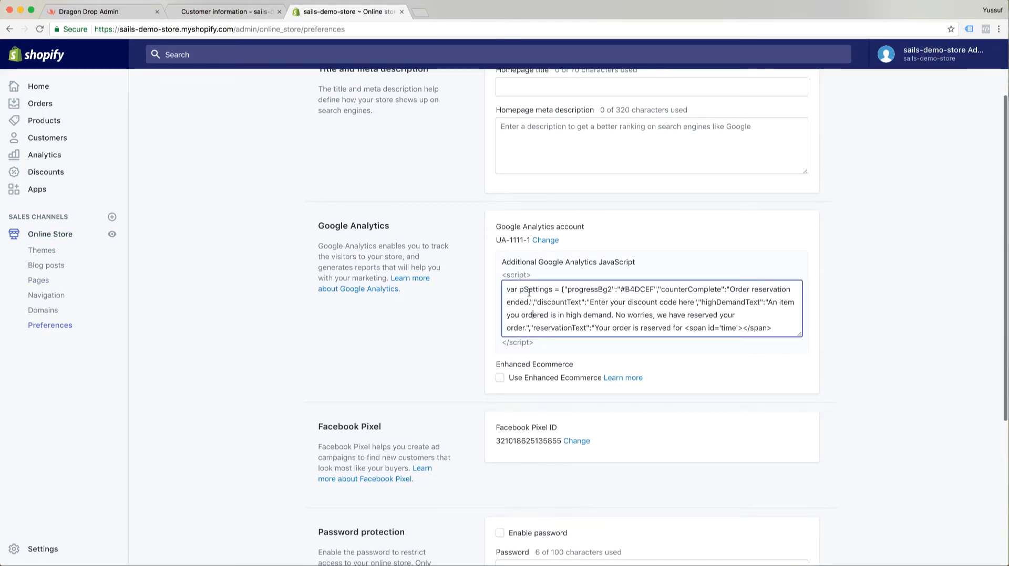
{"action": "left_click", "coordinate": [534, 243]}
{"action": "left_click", "coordinate": [553, 254]}
{"action": "type", "text": "UA"}
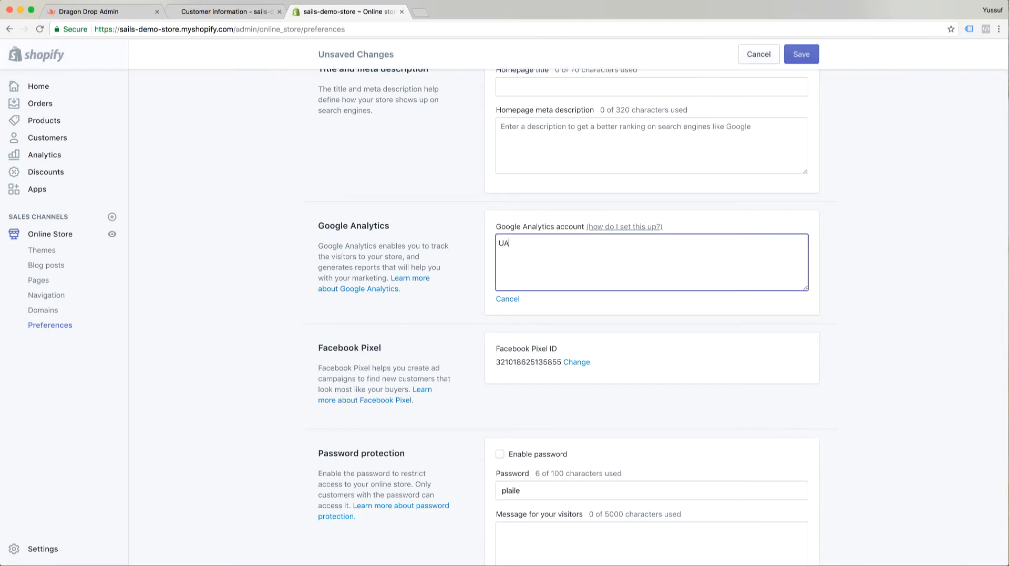
{"action": "type", "text": "-111-1"}
{"action": "left_click", "coordinate": [799, 59]}
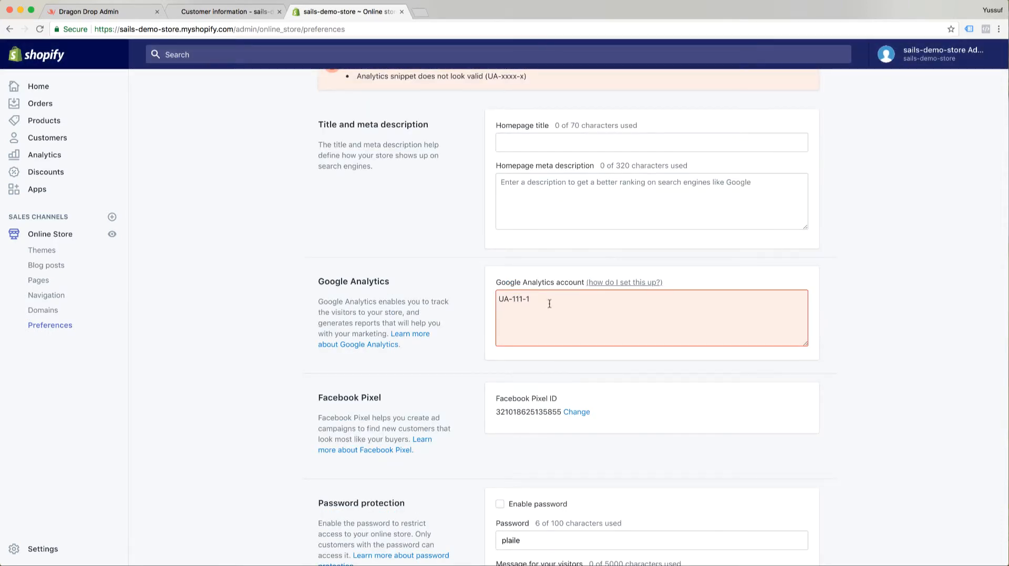
Insert one more digit 1 in the middle number of the Google Analytics account ID and save the preferences.
{"action": "left_click", "coordinate": [549, 303]}
{"action": "key", "text": "Left"}
{"action": "key", "text": "Left"}
{"action": "type", "text": "1"}
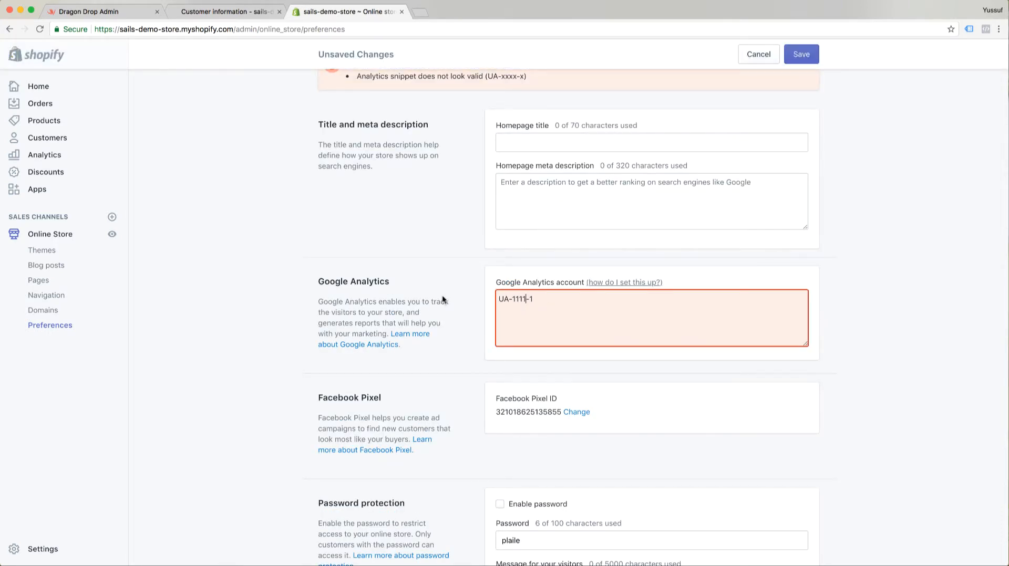
{"action": "left_click", "coordinate": [803, 60]}
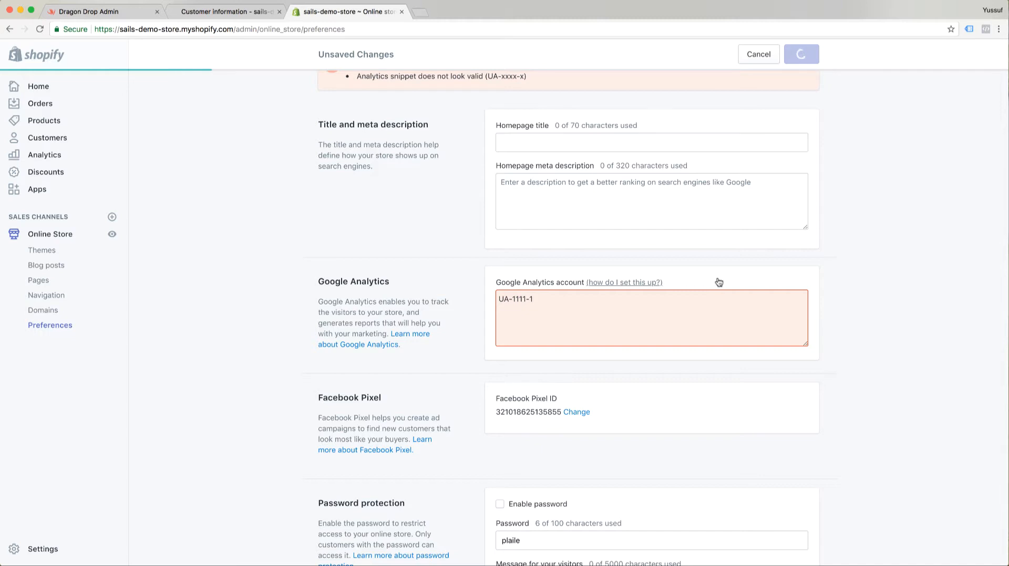
Replace the Additional Google Analytics JavaScript with the copied countdown code and save the preferences.
{"action": "left_click", "coordinate": [563, 312]}
{"action": "key", "text": "super+a"}
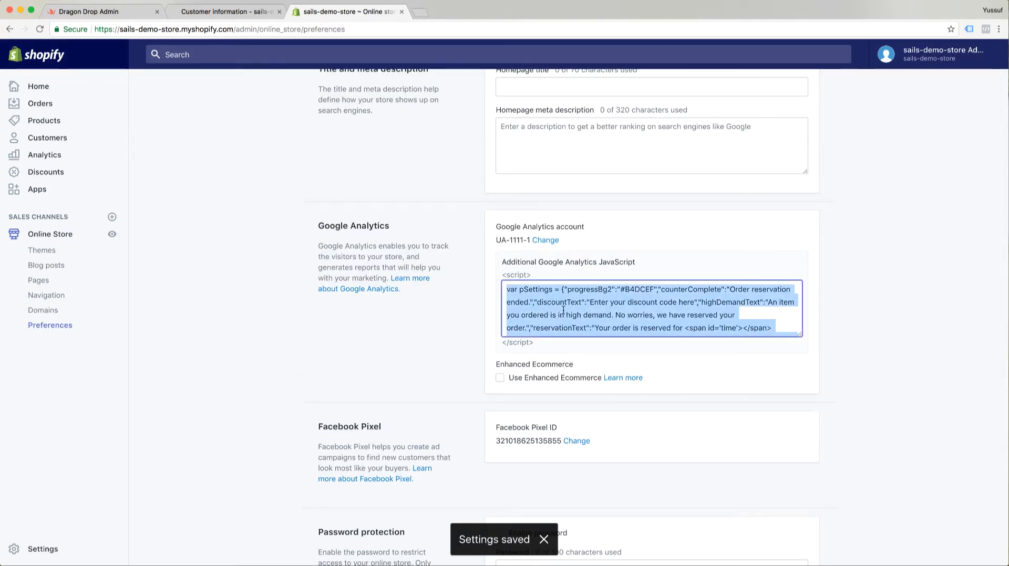
{"action": "key", "text": "super+v"}
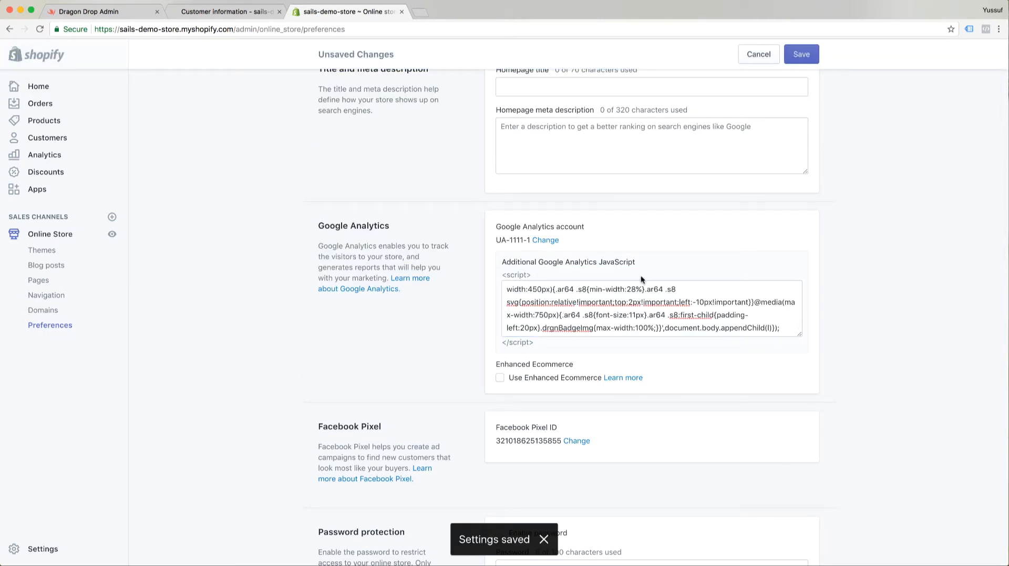
{"action": "left_click", "coordinate": [805, 57]}
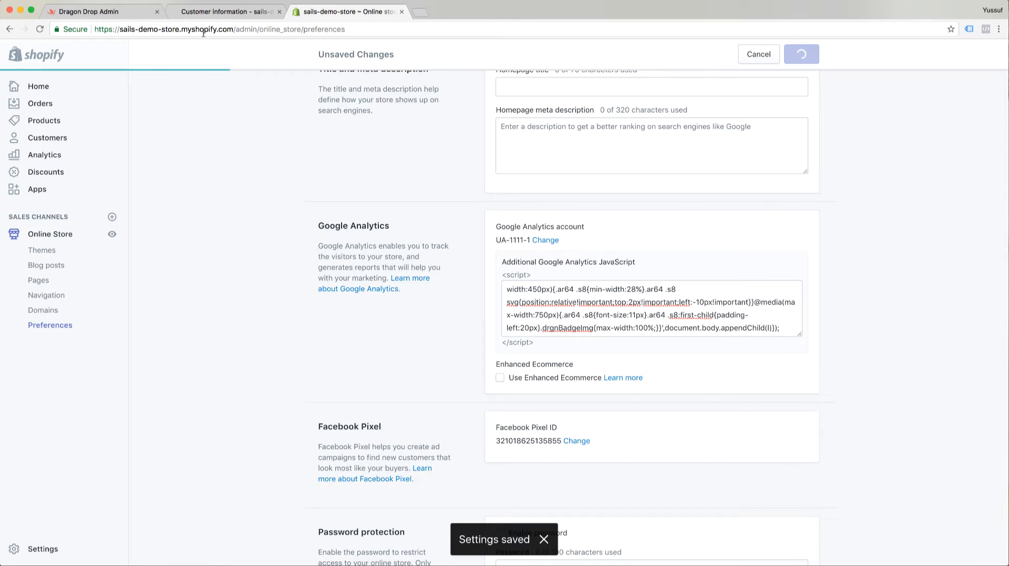
Switch to the store's checkout page, reload it, and check the navigation bar, reservation timer, Why Us reasons and payment badges.
{"action": "left_click", "coordinate": [210, 13]}
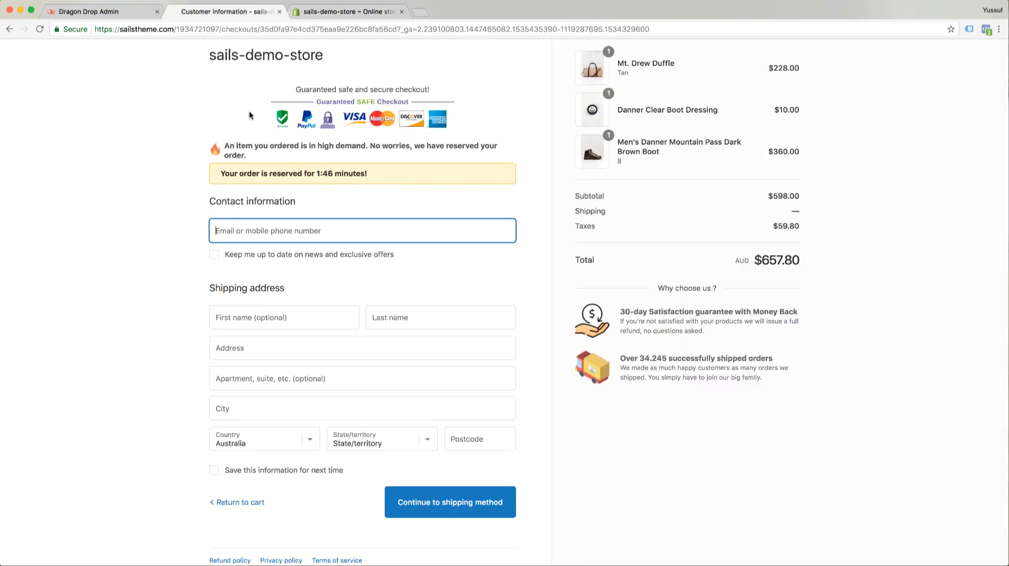
{"action": "left_click", "coordinate": [35, 29]}
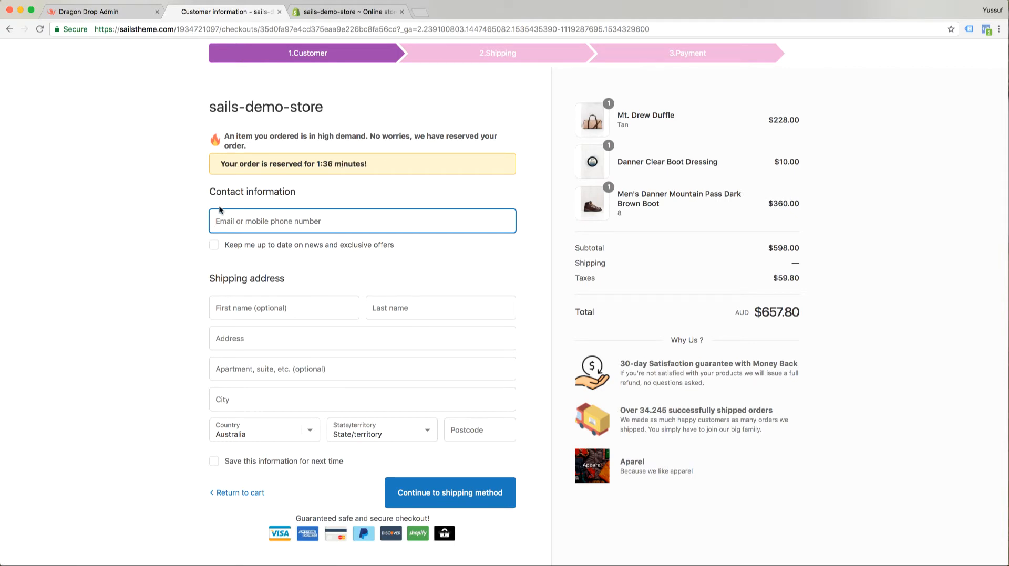
{"action": "scroll", "coordinate": [184, 210], "scroll_direction": "down", "scroll_amount": 2}
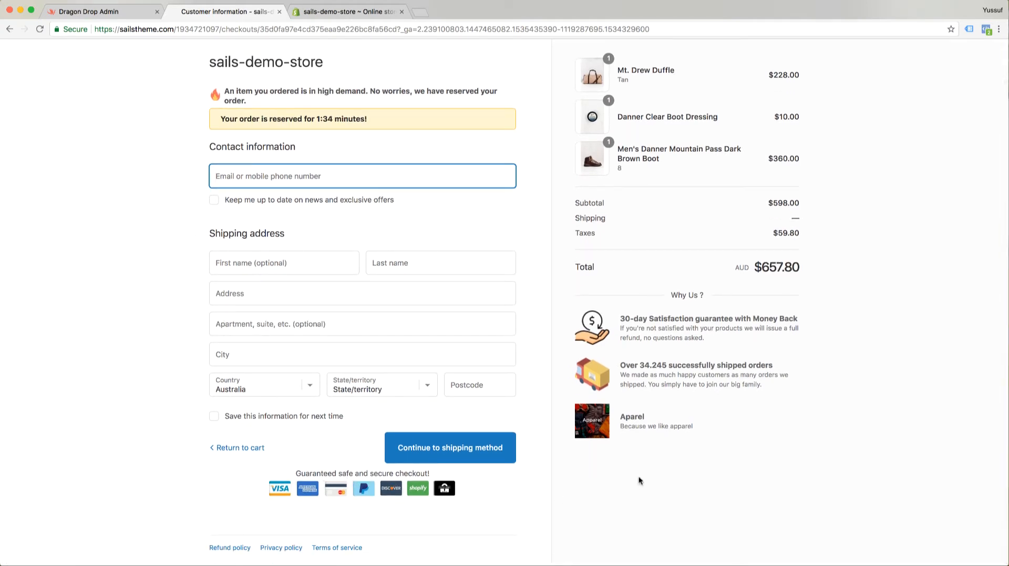
{"action": "scroll", "coordinate": [644, 434], "scroll_direction": "up", "scroll_amount": 2}
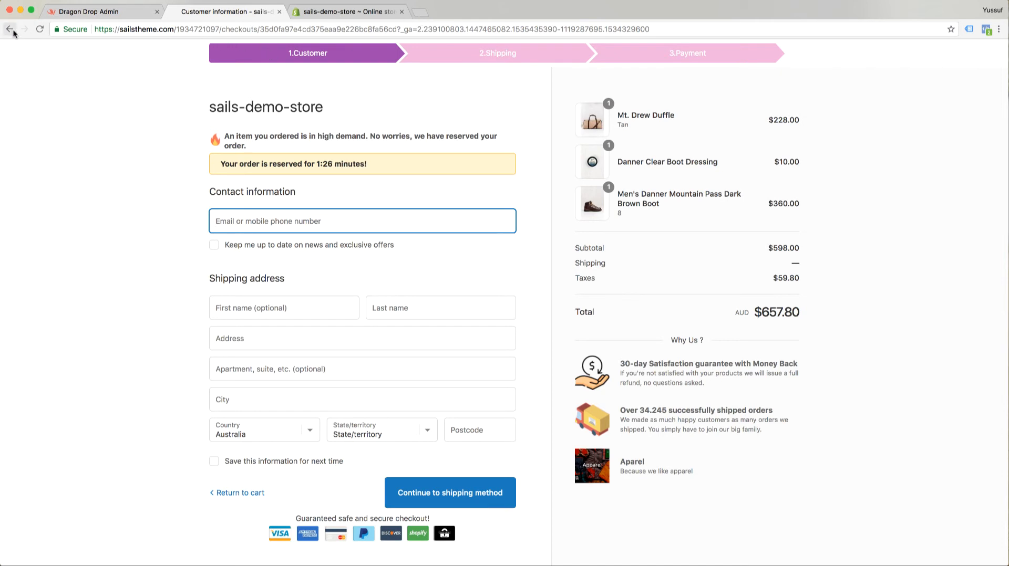
Open the sailstheme.com storefront home page and go to the shopping cart.
{"action": "left_click", "coordinate": [176, 29]}
{"action": "left_click_drag", "start_coordinate": [176, 29], "coordinate": [651, 30]}
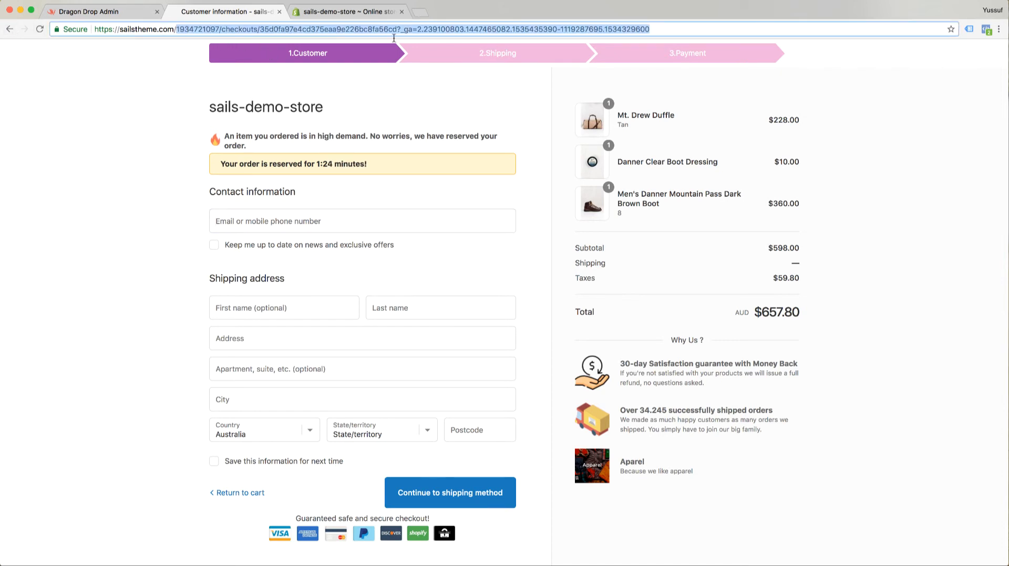
{"action": "key", "text": "BackSpace"}
{"action": "key", "text": "Return"}
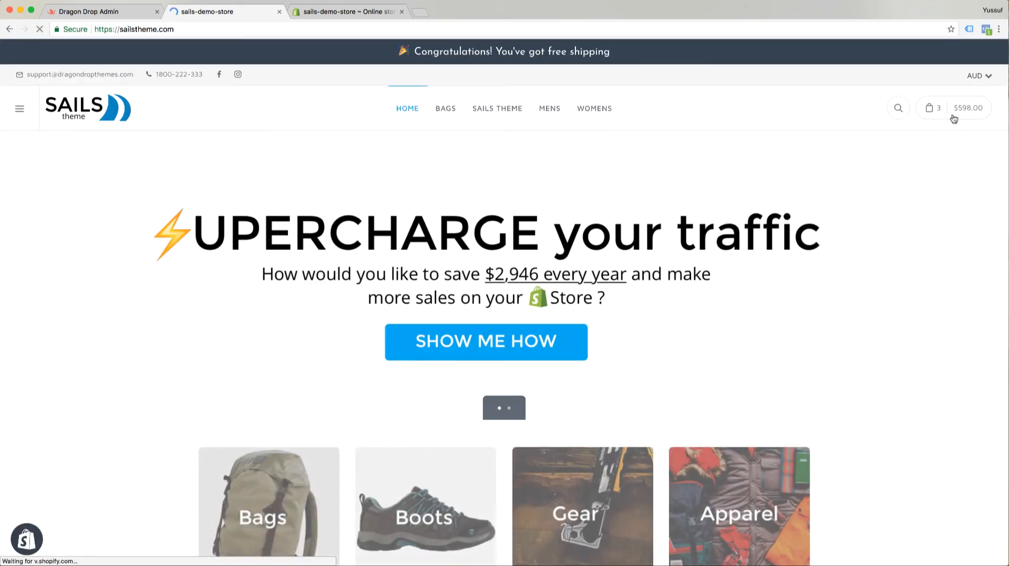
{"action": "mouse_move", "coordinate": [953, 117]}
{"action": "left_click", "coordinate": [883, 333]}
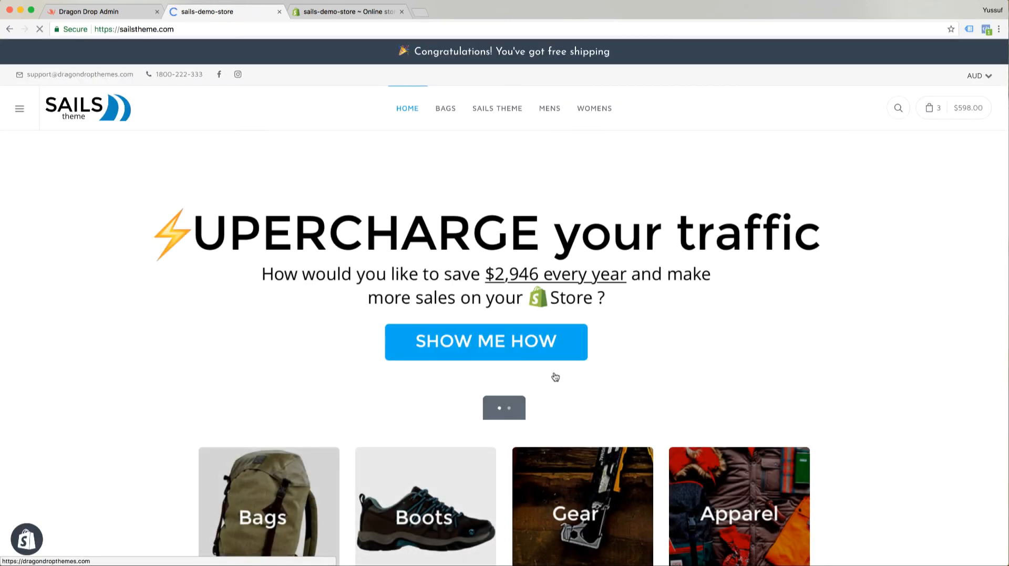